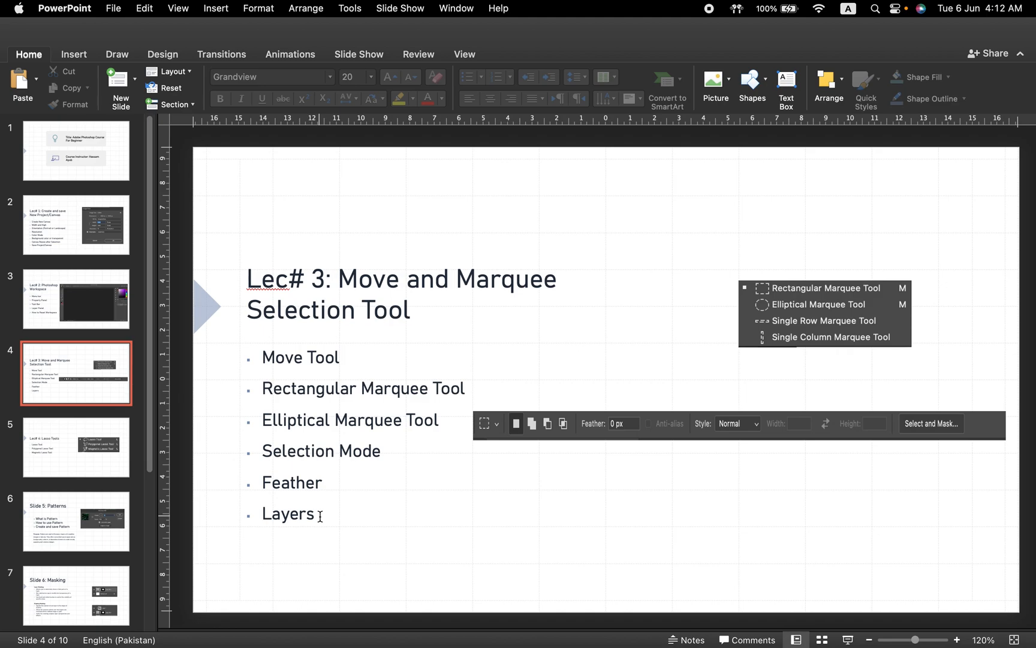
Switch to Opera, search Google Images for "glass image" and open the preview of the dark Pexels glass-of-water photo
{"action": "key", "text": "super+Tab"}
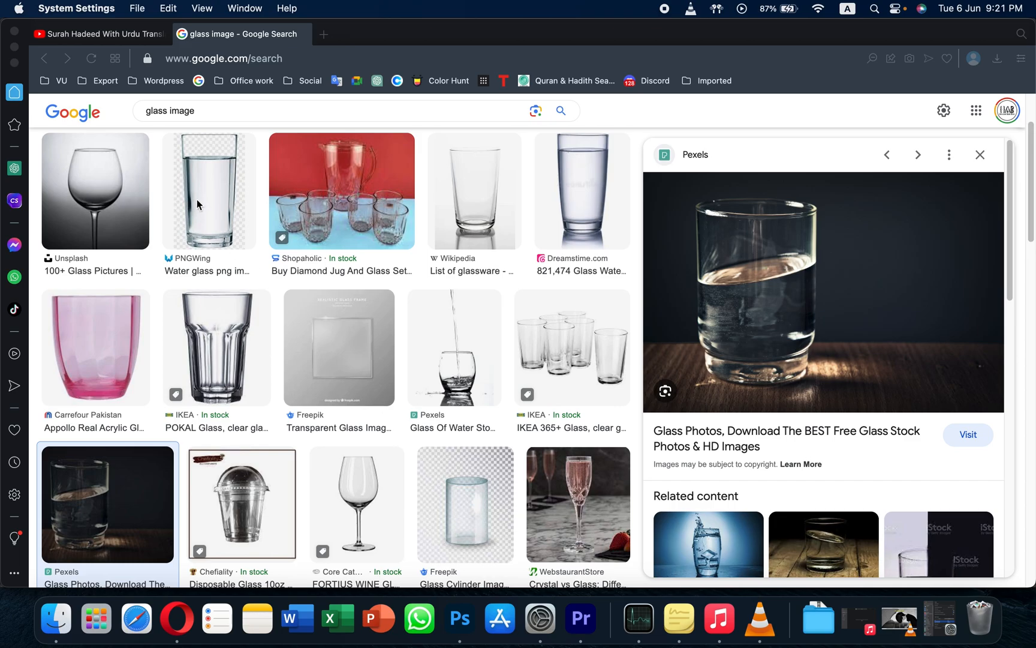
{"action": "left_click", "coordinate": [217, 110]}
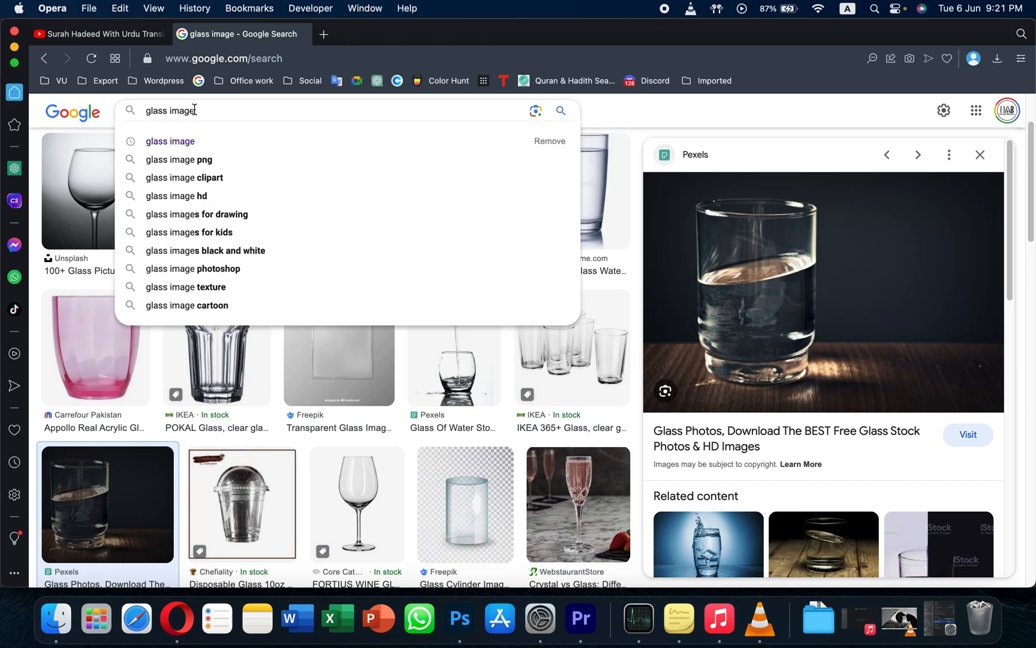
{"action": "left_click", "coordinate": [562, 114]}
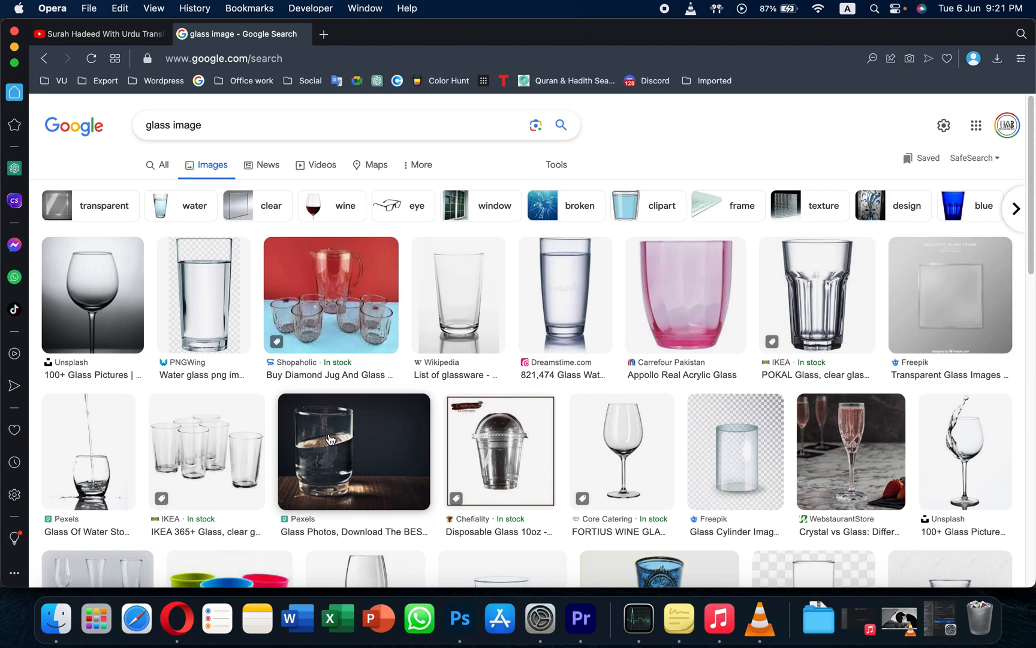
{"action": "left_click", "coordinate": [332, 446]}
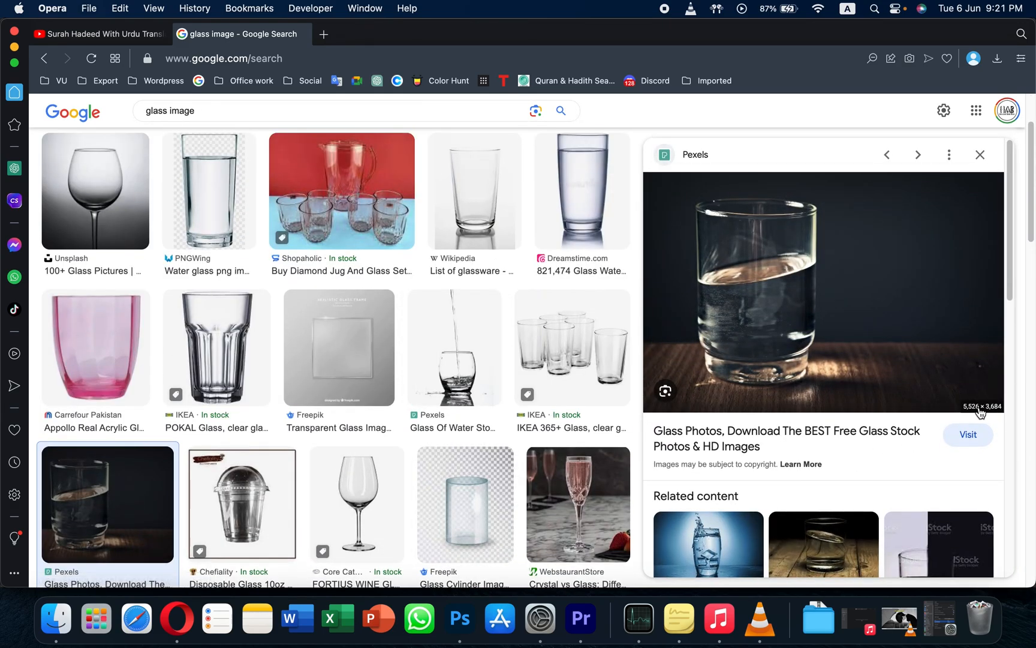
Save the previewed glass photo to the Documents folder and show the downloaded file in Finder
{"action": "right_click", "coordinate": [808, 230]}
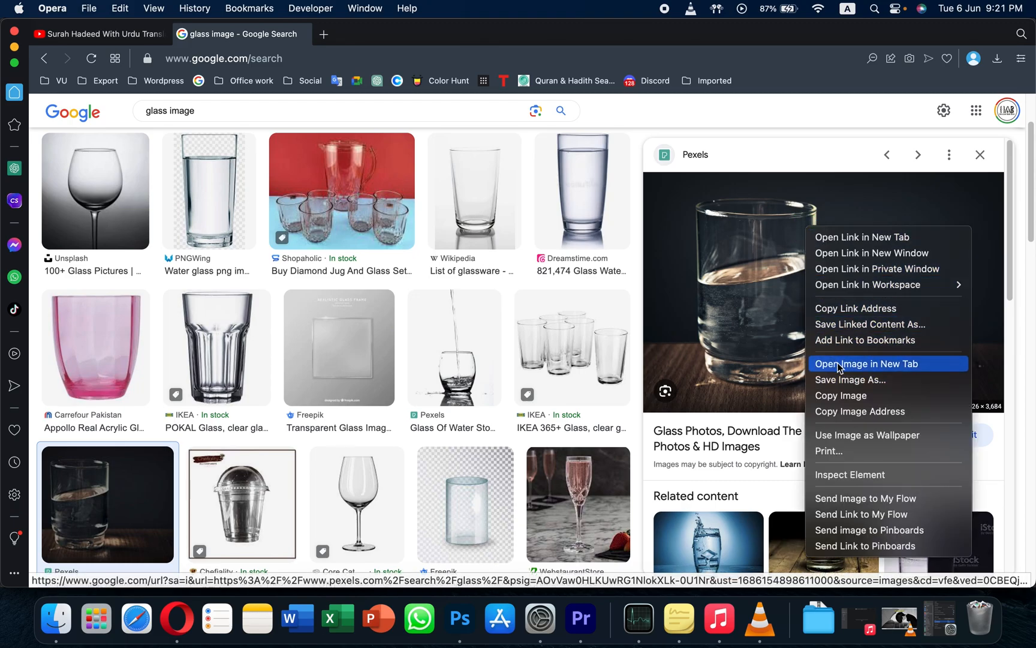
{"action": "left_click", "coordinate": [841, 380]}
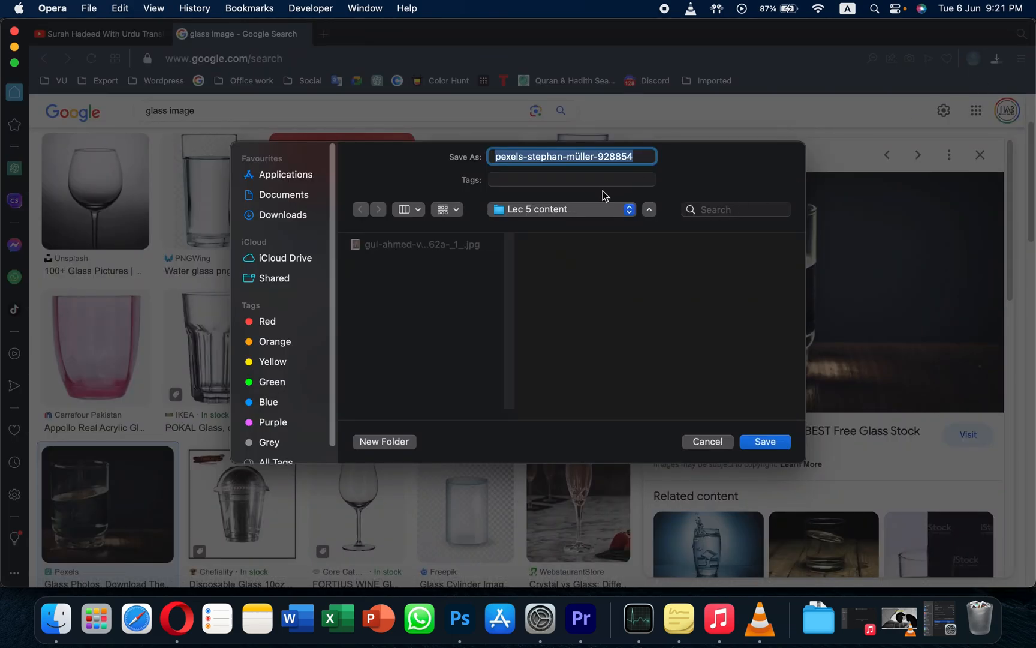
{"action": "left_click", "coordinate": [282, 196]}
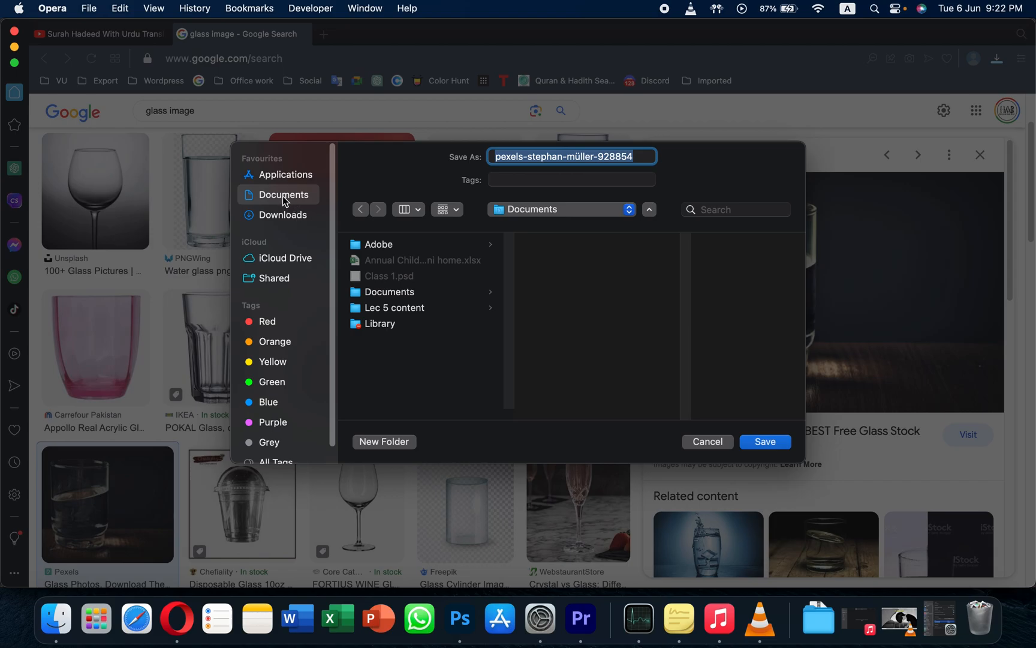
{"action": "left_click", "coordinate": [781, 445]}
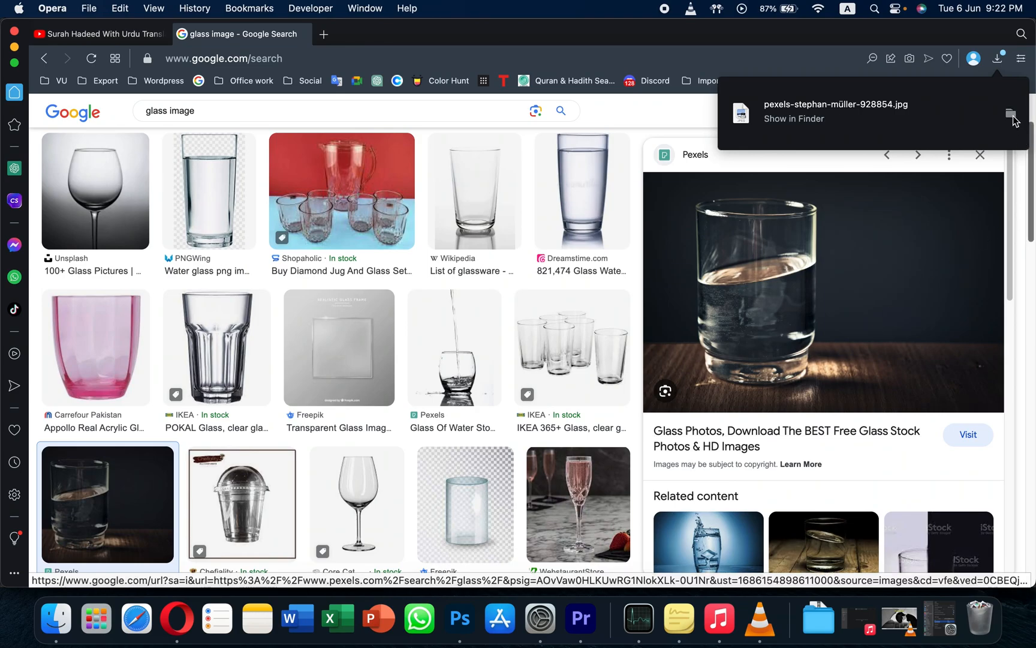
{"action": "left_click", "coordinate": [1011, 117]}
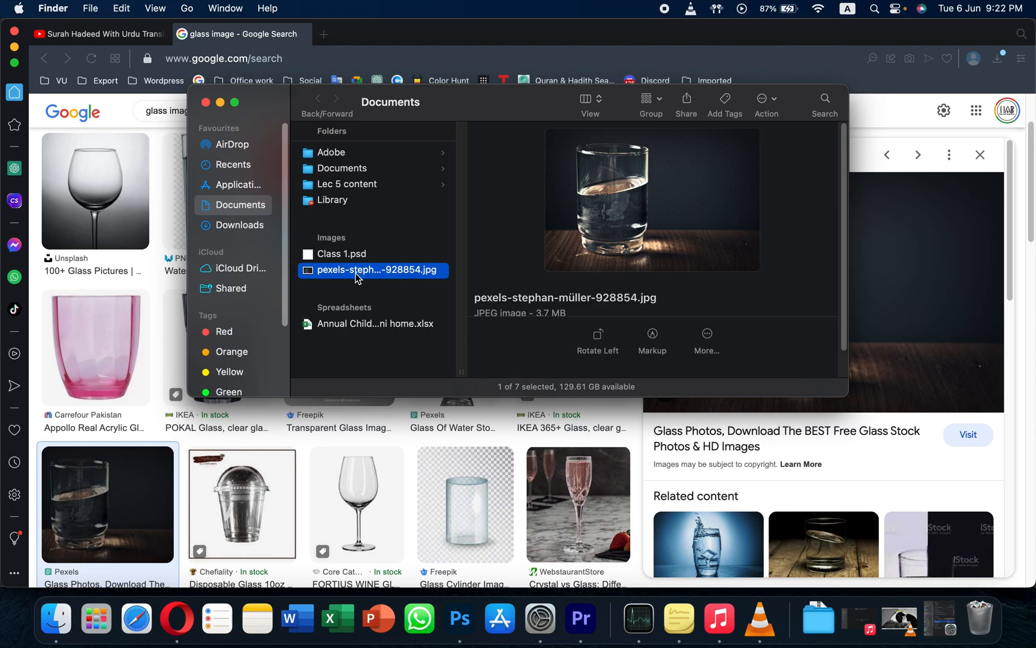
Switch to Photoshop, place the downloaded glass JPEG as an embedded image in Class 1.psd, and delete the placed layer
{"action": "left_click", "coordinate": [460, 618]}
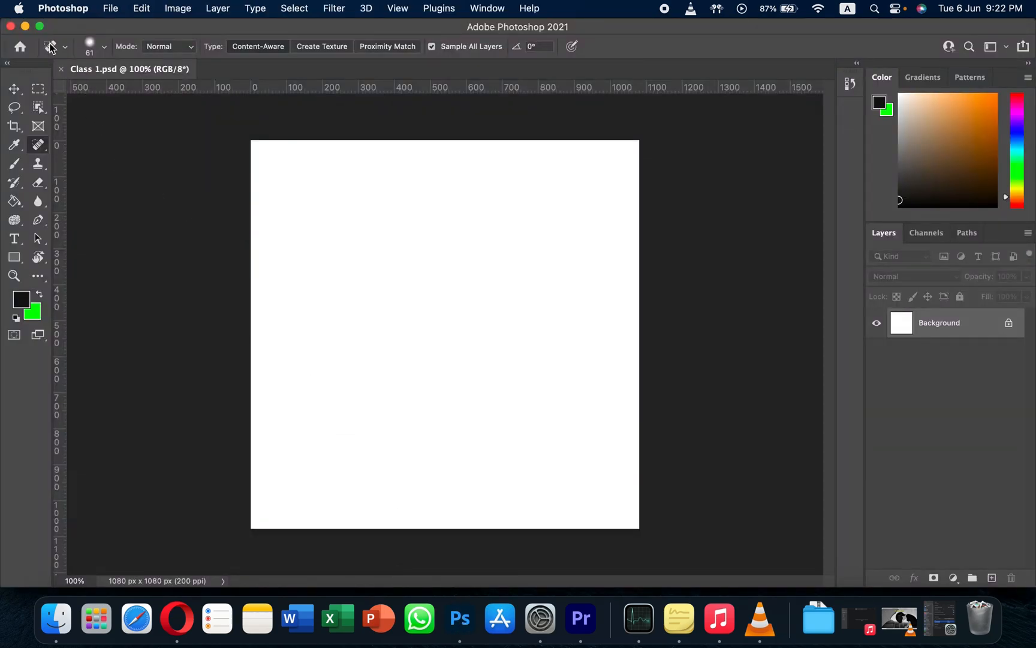
{"action": "left_click", "coordinate": [111, 9]}
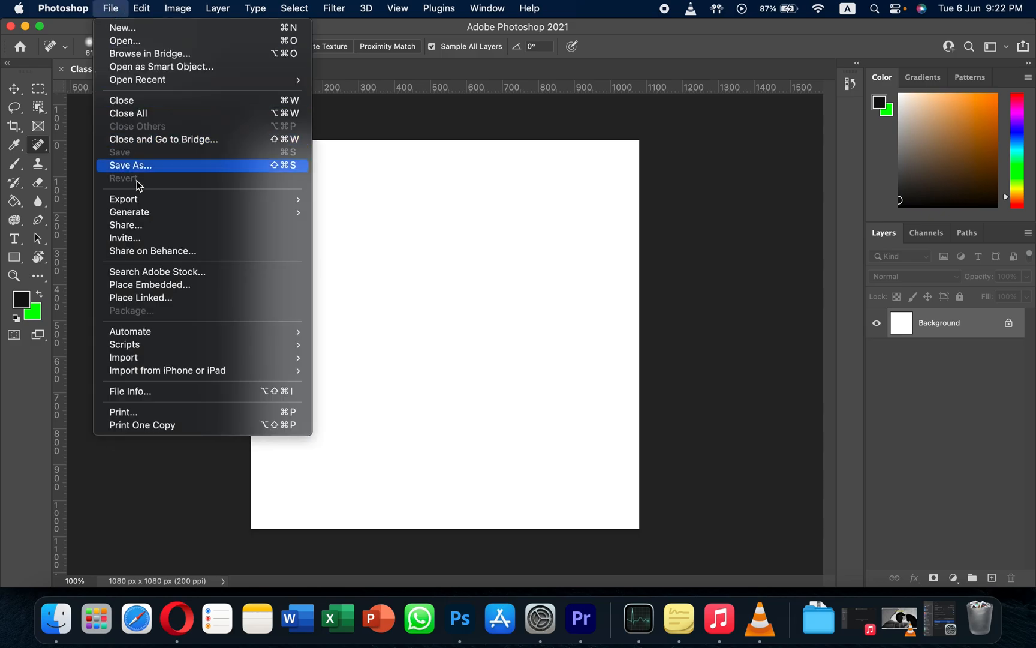
{"action": "left_click", "coordinate": [155, 291]}
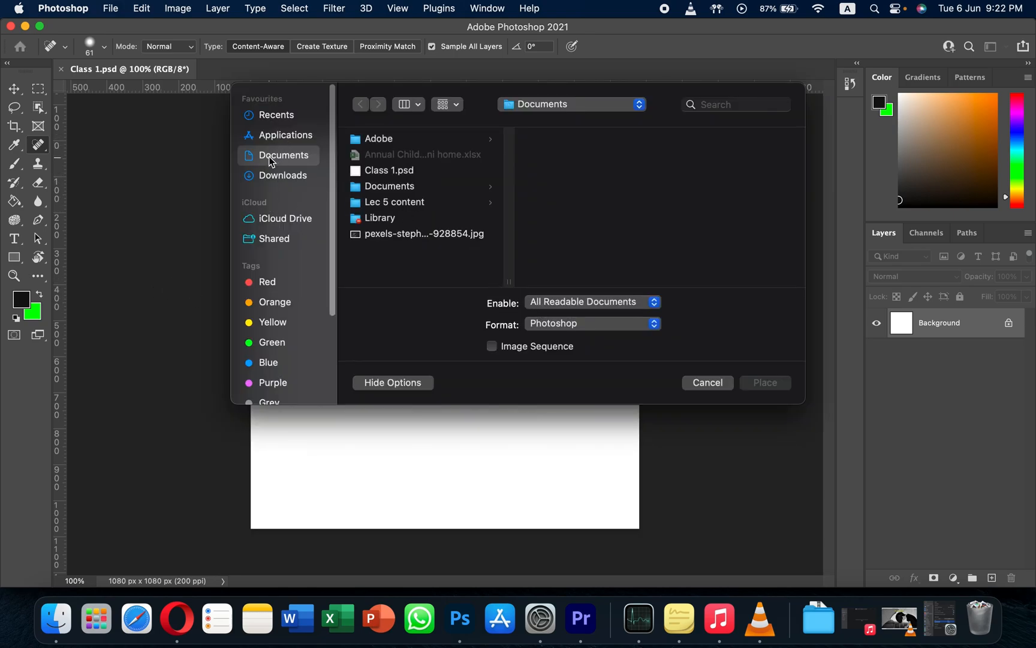
{"action": "left_click", "coordinate": [400, 237]}
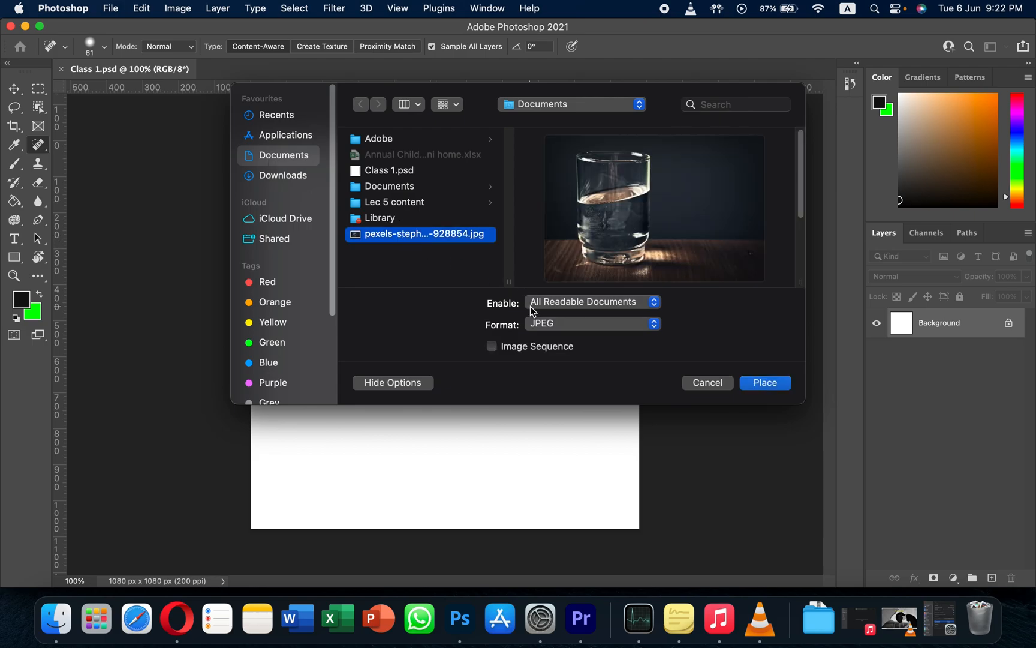
{"action": "left_click", "coordinate": [764, 384]}
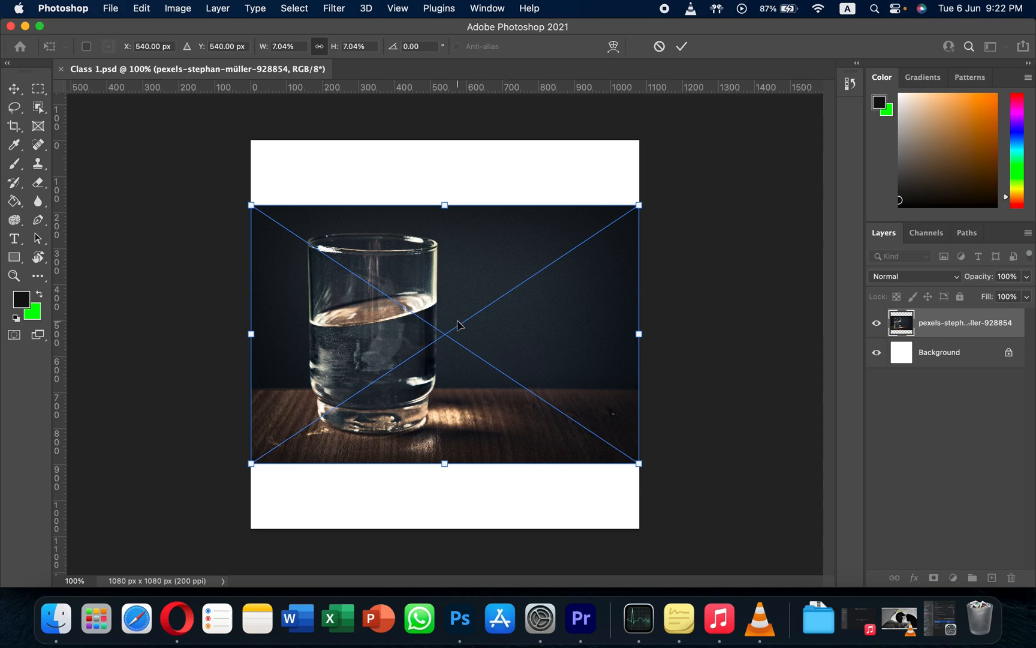
{"action": "key", "text": "Return"}
{"action": "key", "text": "j"}
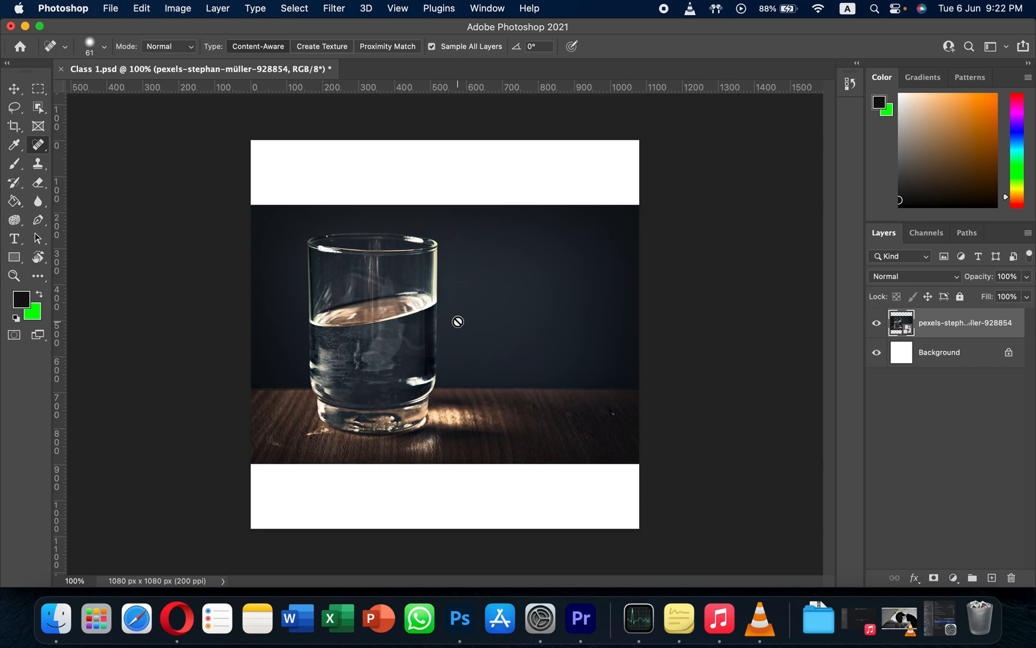
{"action": "key", "text": "BackSpace"}
Place the downloaded glass JPEG onto the Class 1.psd canvas straight from the Finder window and commit the placement
{"action": "left_click", "coordinate": [56, 618]}
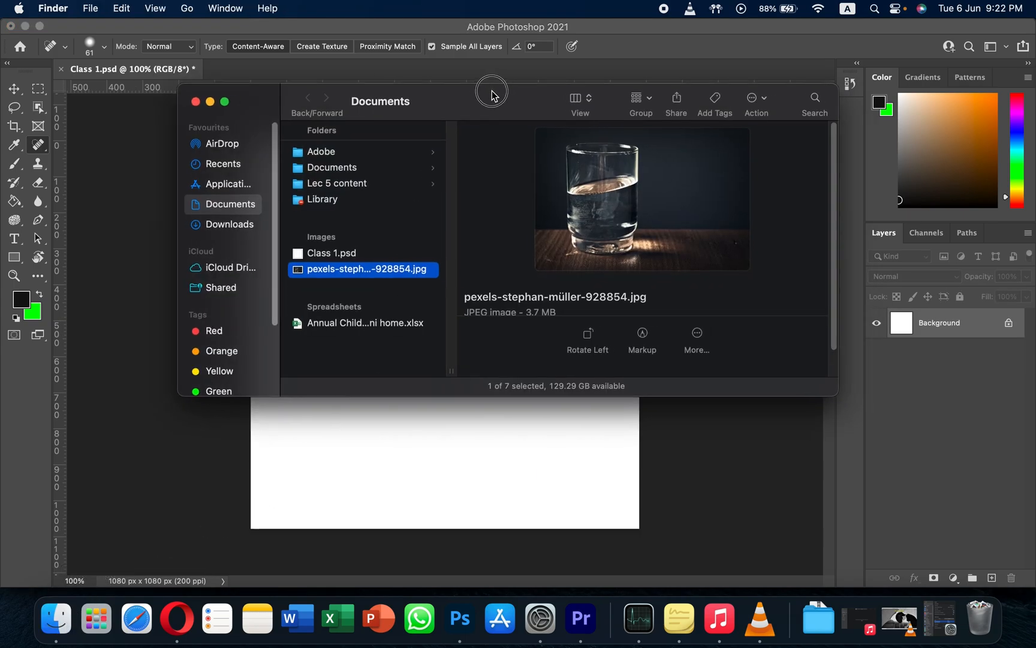
{"action": "left_click_drag", "start_coordinate": [493, 93], "coordinate": [347, 83]}
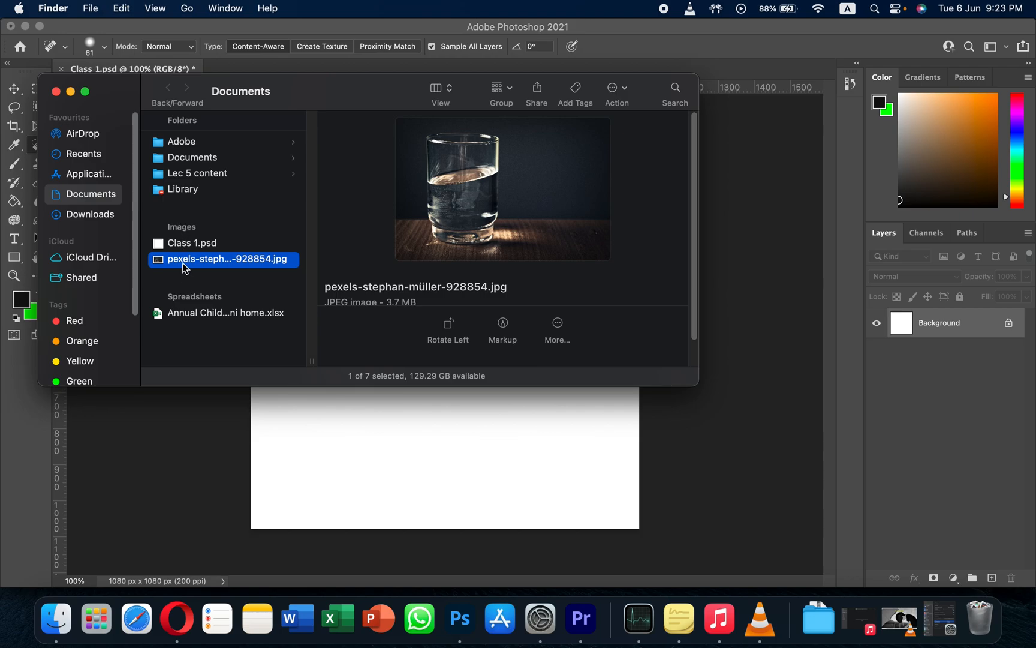
{"action": "left_click_drag", "start_coordinate": [183, 267], "coordinate": [411, 451]}
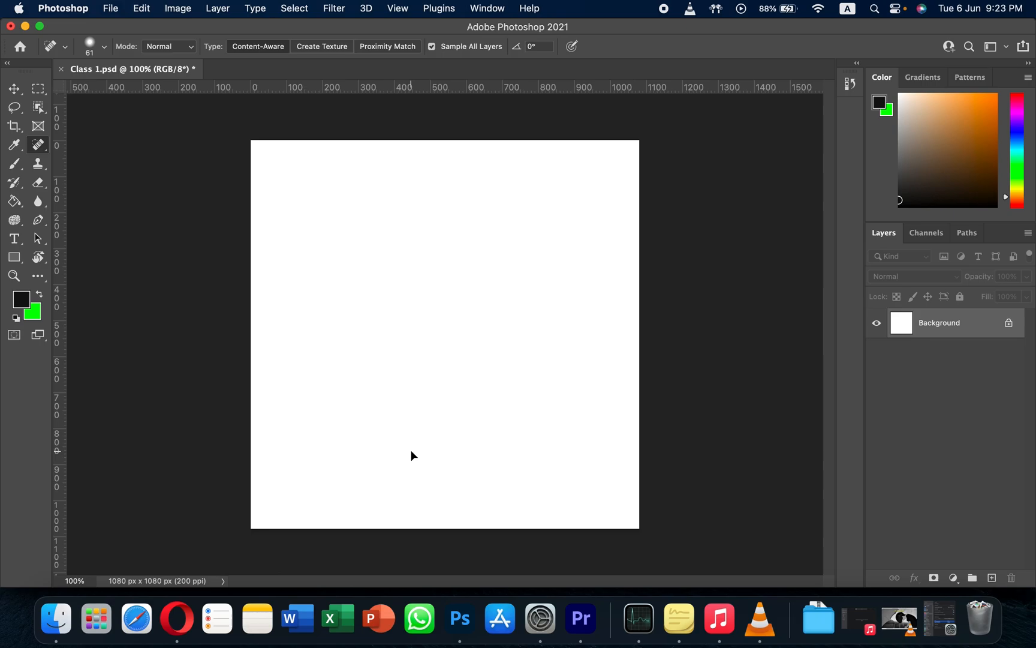
{"action": "key", "text": "Return"}
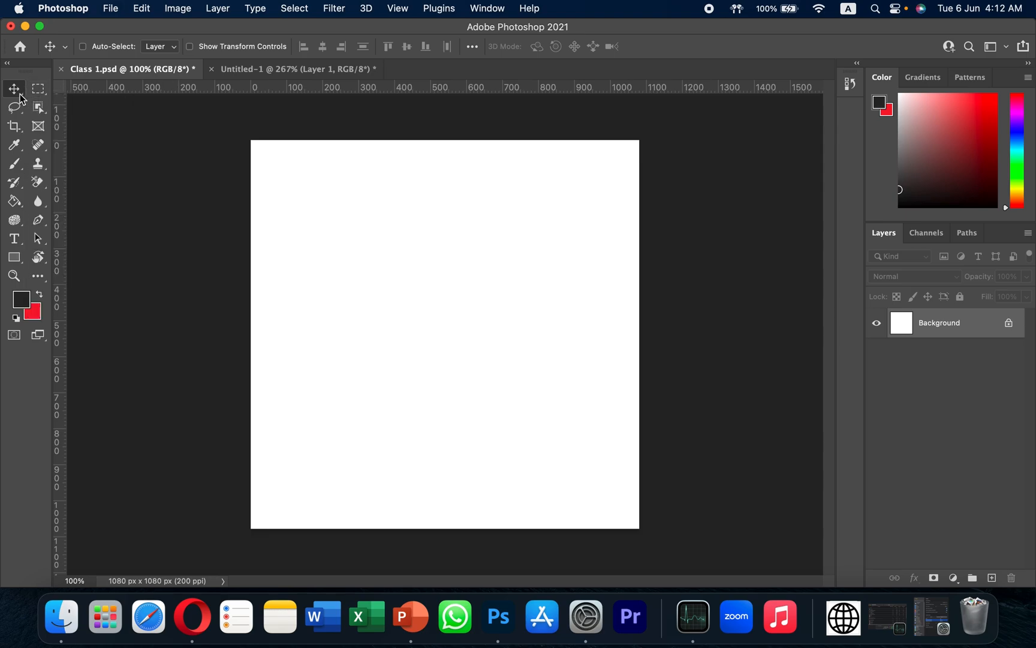
In the Untitled-1 document, shift the glass photo with the Move tool and realign it with the canvas edges
{"action": "left_click", "coordinate": [259, 71]}
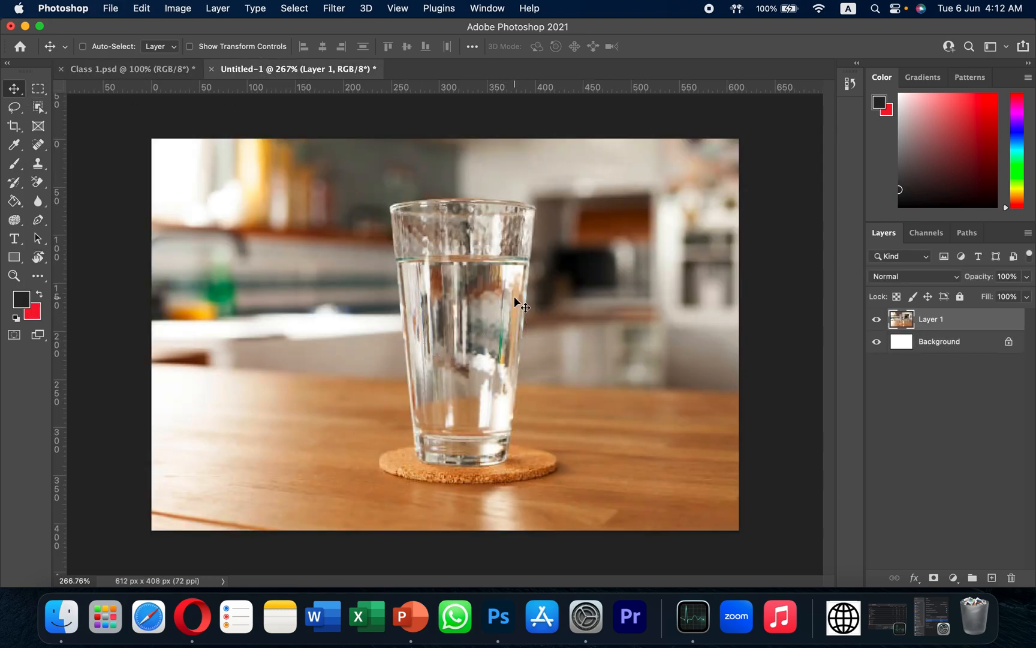
{"action": "left_click_drag", "start_coordinate": [510, 316], "coordinate": [420, 286]}
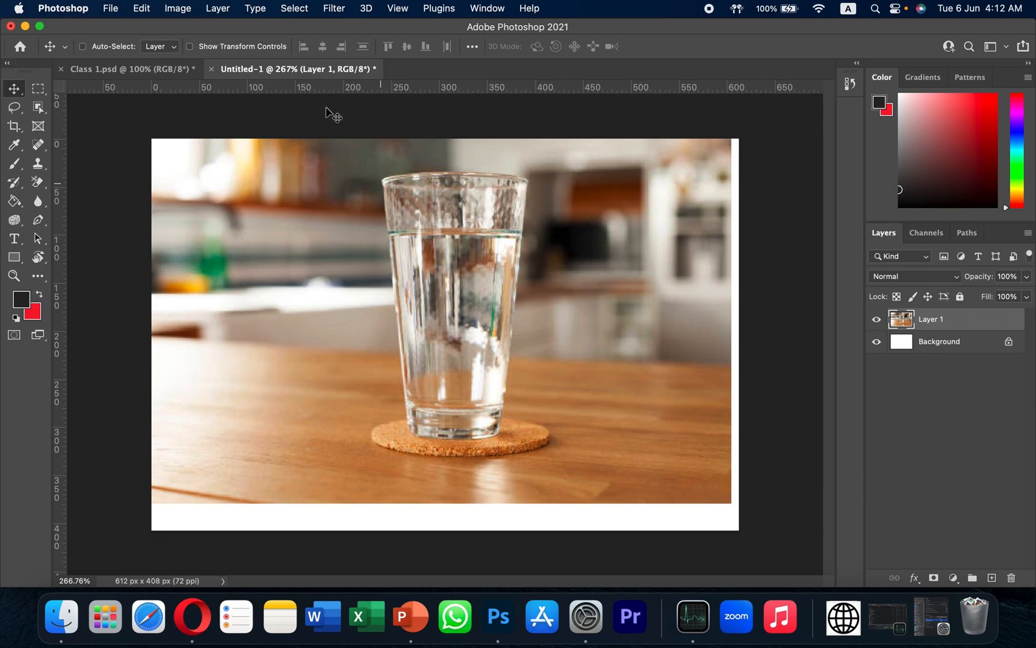
{"action": "left_click", "coordinate": [140, 73]}
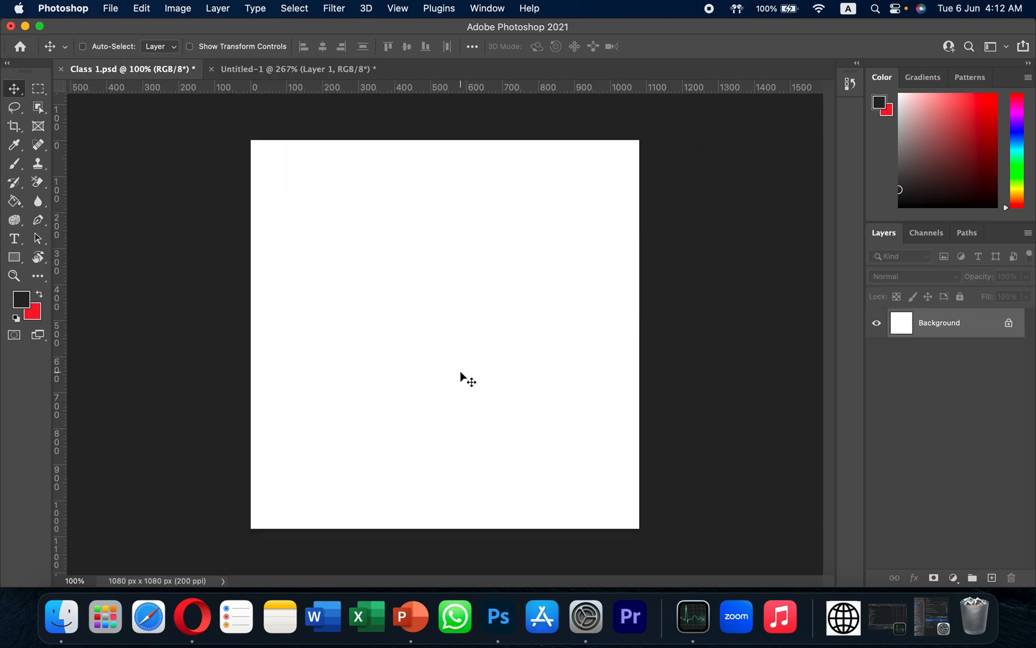
{"action": "left_click", "coordinate": [323, 69]}
{"action": "left_click_drag", "start_coordinate": [480, 306], "coordinate": [449, 346]}
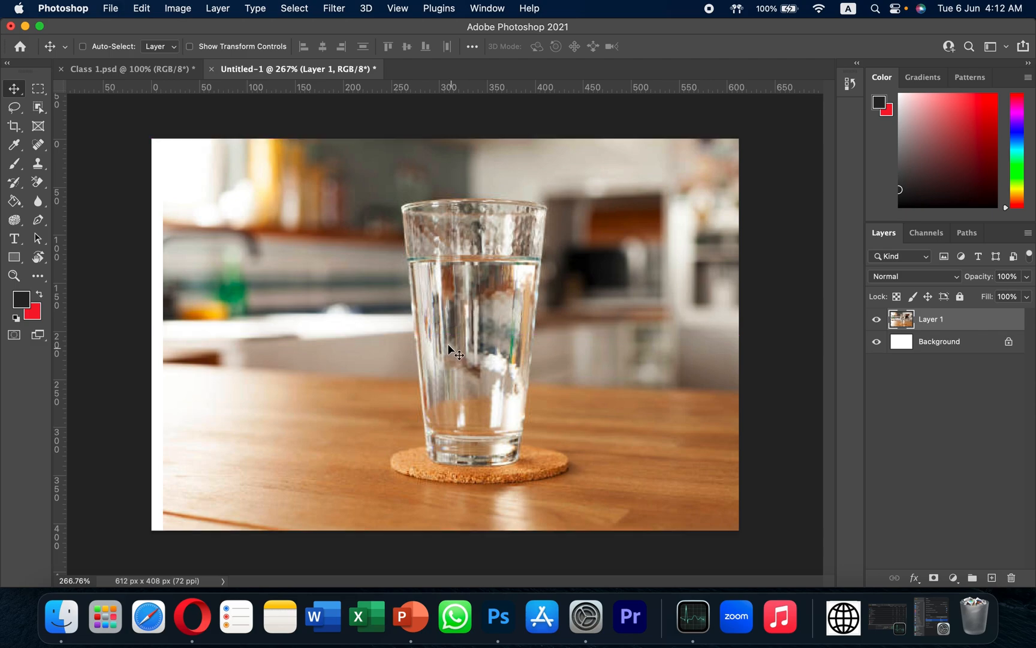
{"action": "left_click_drag", "start_coordinate": [434, 305], "coordinate": [431, 306]}
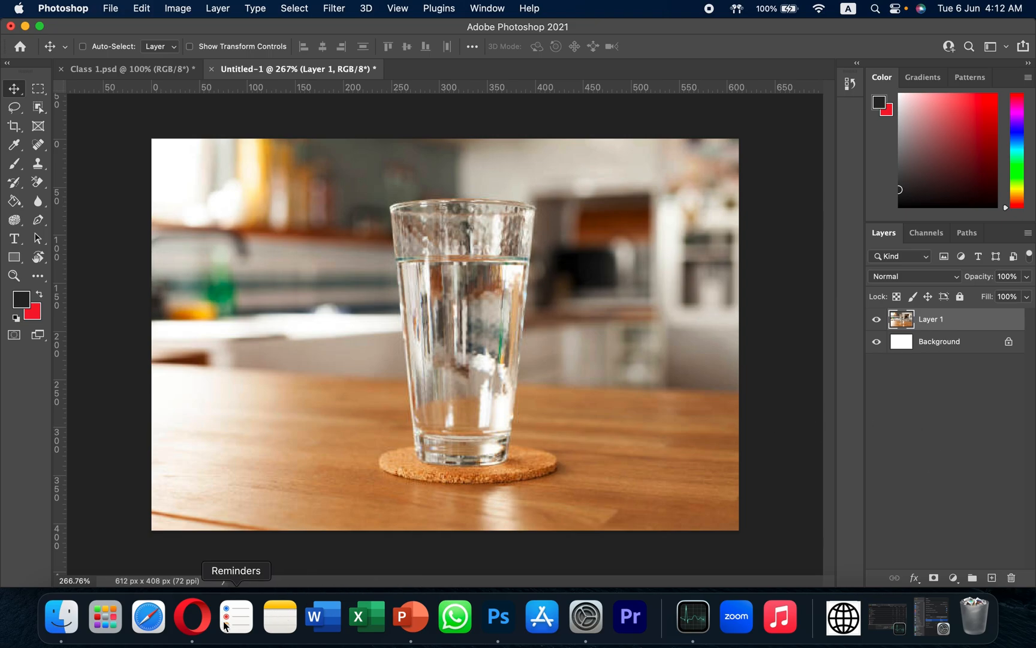
Examine the stacked-layers illustration on the Photoshop Layers web page in Opera, and return to Photoshop
{"action": "left_click", "coordinate": [191, 616]}
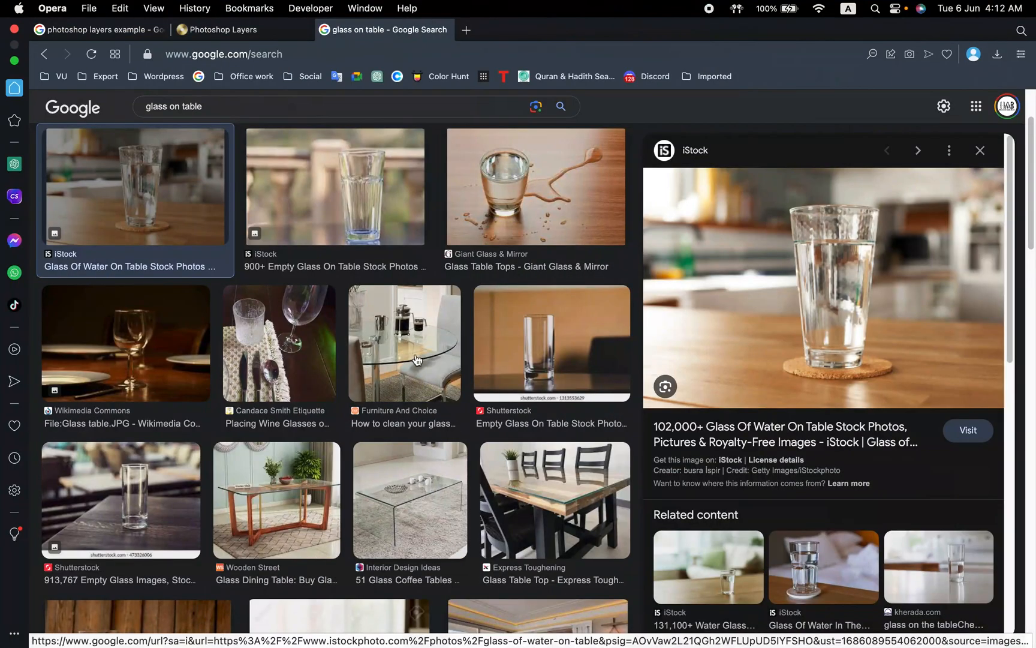
{"action": "left_click", "coordinate": [228, 30]}
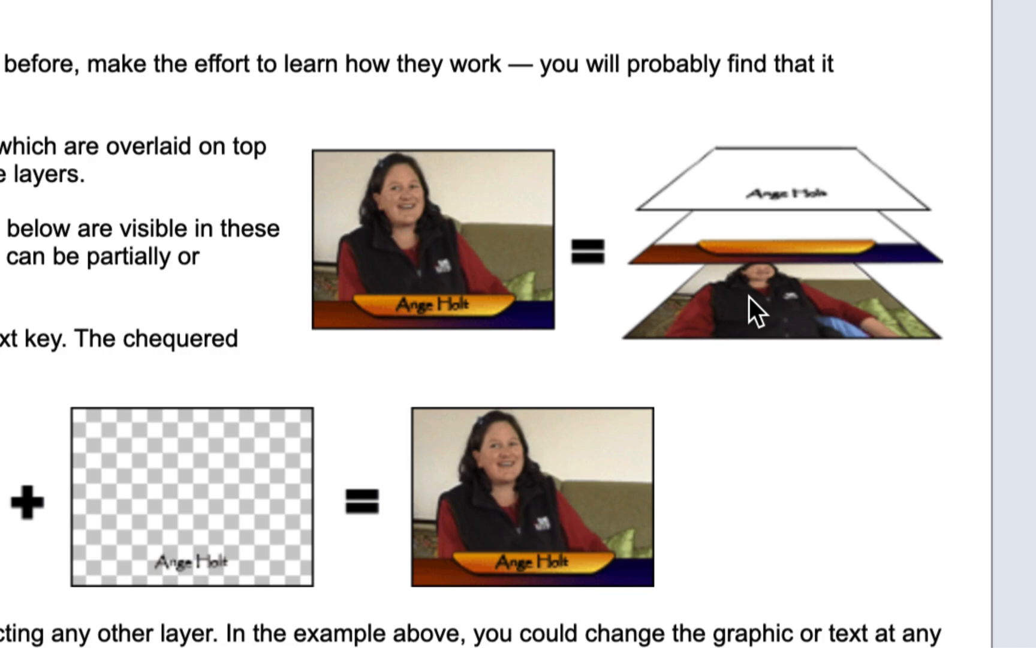
{"action": "key", "text": "super+Tab"}
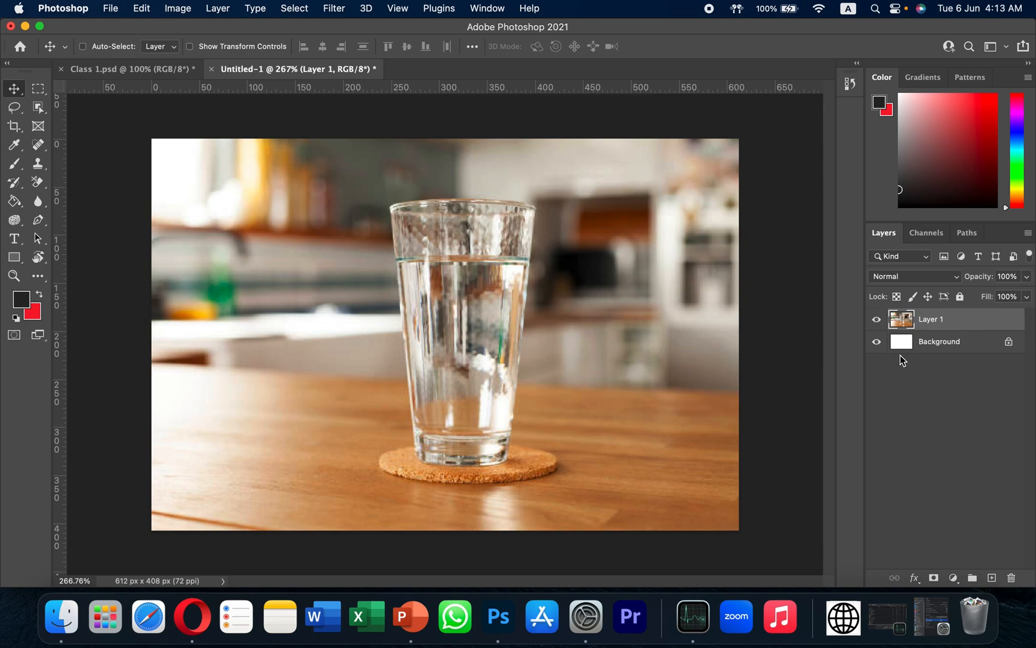
Select the Background layer and Layer 1 in turn, and move Layer 1 slightly to the right on the canvas
{"action": "left_click", "coordinate": [931, 344]}
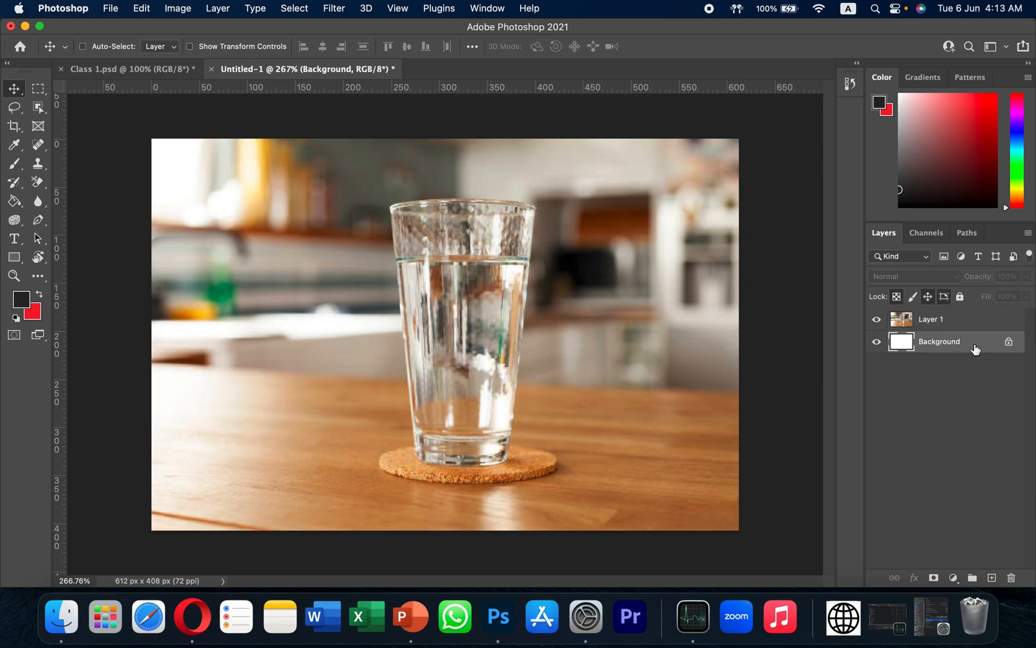
{"action": "left_click", "coordinate": [957, 323]}
{"action": "left_click_drag", "start_coordinate": [541, 317], "coordinate": [457, 306]}
{"action": "left_click_drag", "start_coordinate": [493, 343], "coordinate": [510, 358]}
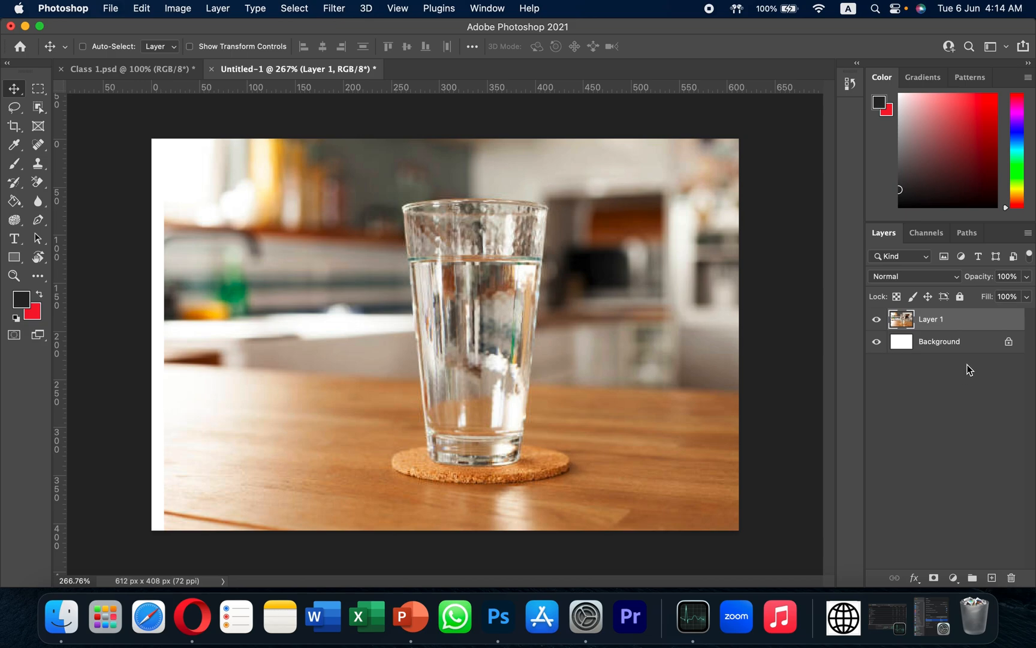
Try to move the locked Background layer, and shift Layer 1 up and to the left on the canvas
{"action": "left_click", "coordinate": [959, 353]}
{"action": "mouse_move", "coordinate": [519, 366]}
{"action": "left_mouse_down"}
{"action": "mouse_move", "coordinate": [486, 331]}
{"action": "mouse_move", "coordinate": [401, 361]}
{"action": "mouse_move", "coordinate": [505, 329]}
{"action": "mouse_move", "coordinate": [515, 388]}
{"action": "left_mouse_up"}
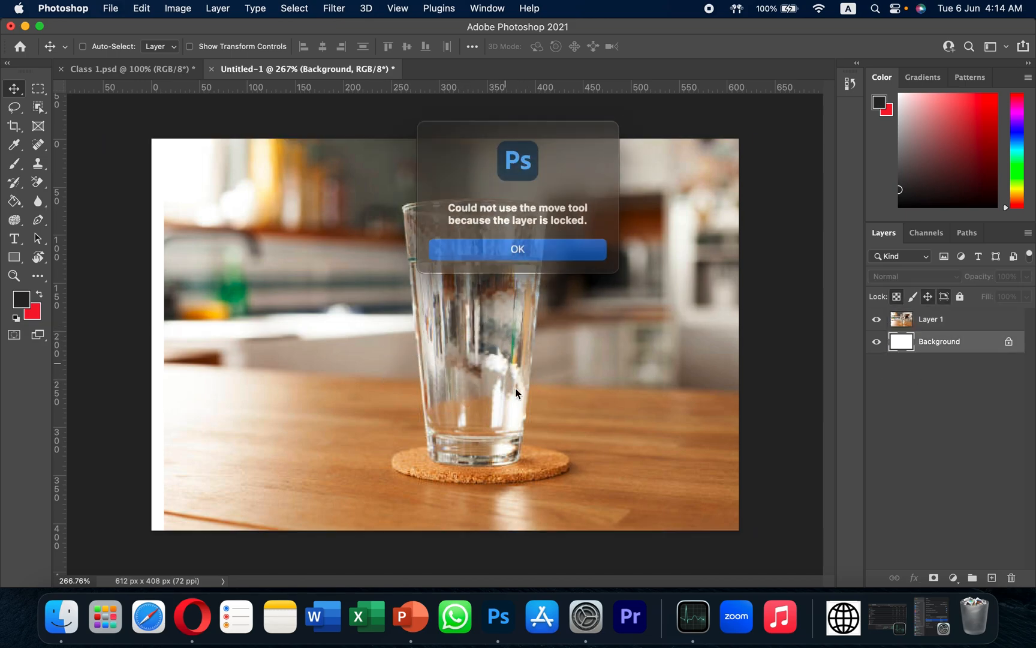
{"action": "left_click", "coordinate": [505, 250]}
{"action": "left_click", "coordinate": [949, 327]}
{"action": "left_click_drag", "start_coordinate": [620, 347], "coordinate": [599, 328]}
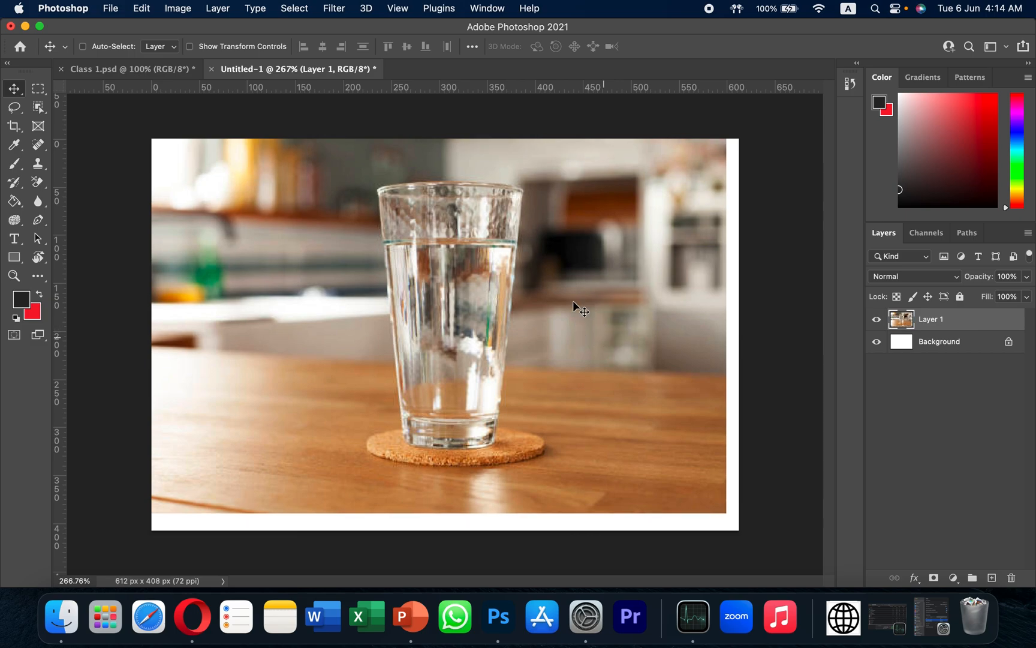
Choose the Rectangular Marquee Tool and try selecting a tall strip beside the glass and the area around the glass in intersect mode
{"action": "left_click", "coordinate": [42, 94]}
{"action": "right_click", "coordinate": [42, 95]}
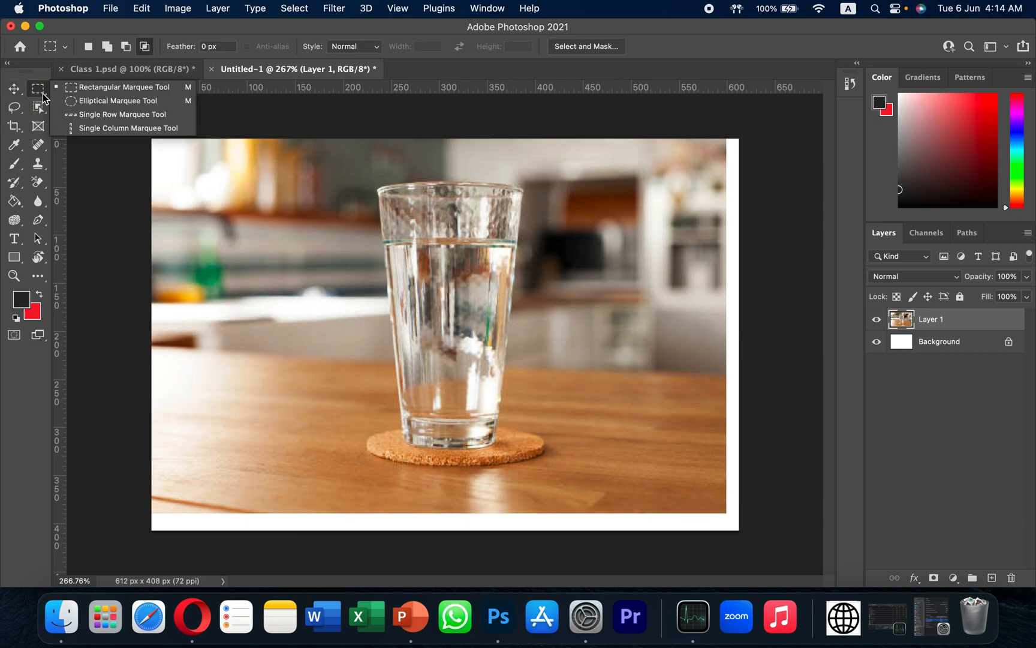
{"action": "left_click", "coordinate": [89, 91]}
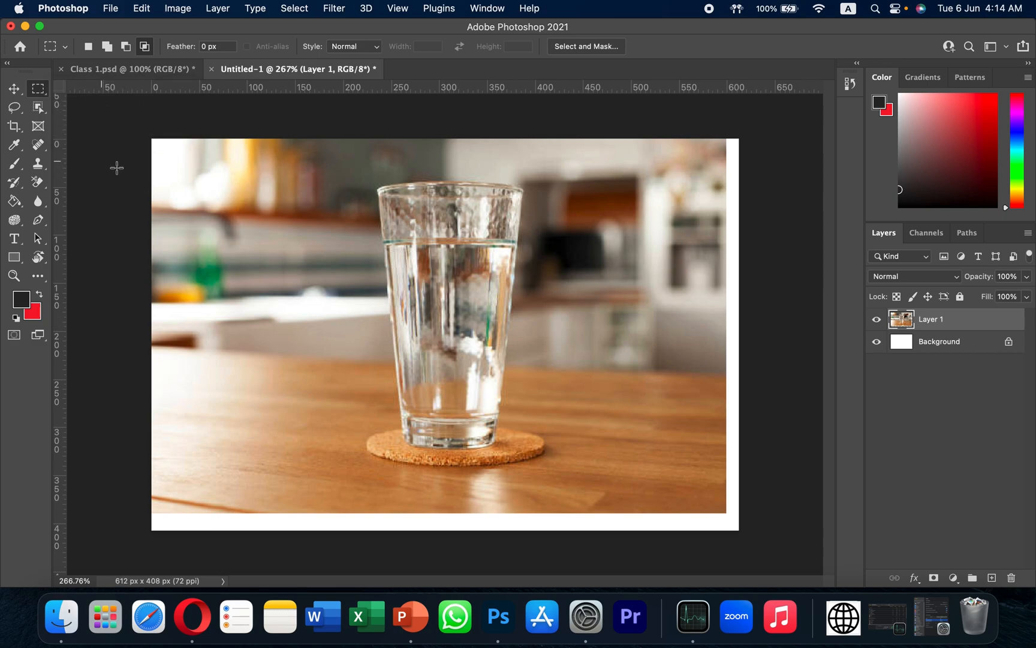
{"action": "left_click_drag", "start_coordinate": [273, 171], "coordinate": [337, 461]}
{"action": "left_click_drag", "start_coordinate": [358, 167], "coordinate": [561, 478]}
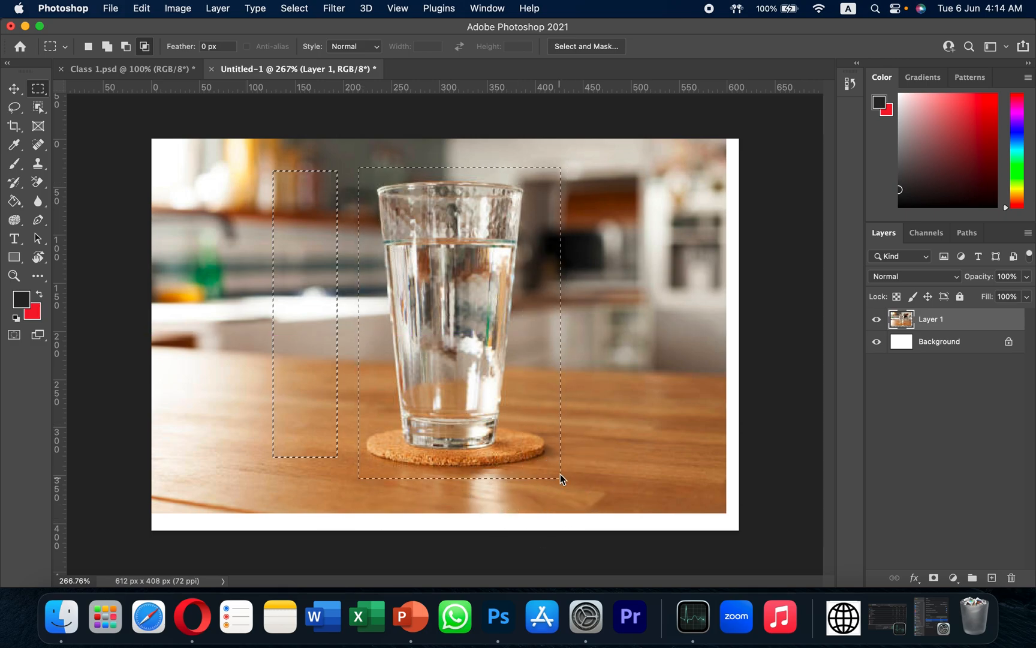
{"action": "left_click", "coordinate": [494, 230]}
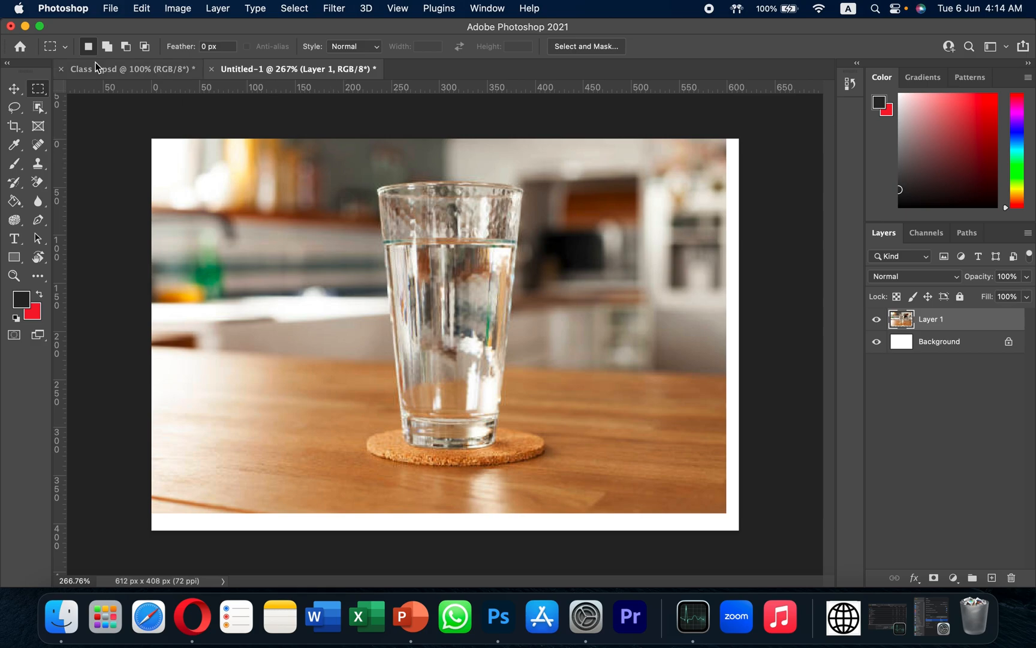
Select a rectangle around the whole glass, try Layer Via Cut while toggling Layer 1's visibility, and undo the cut
{"action": "left_click_drag", "start_coordinate": [342, 155], "coordinate": [575, 486]}
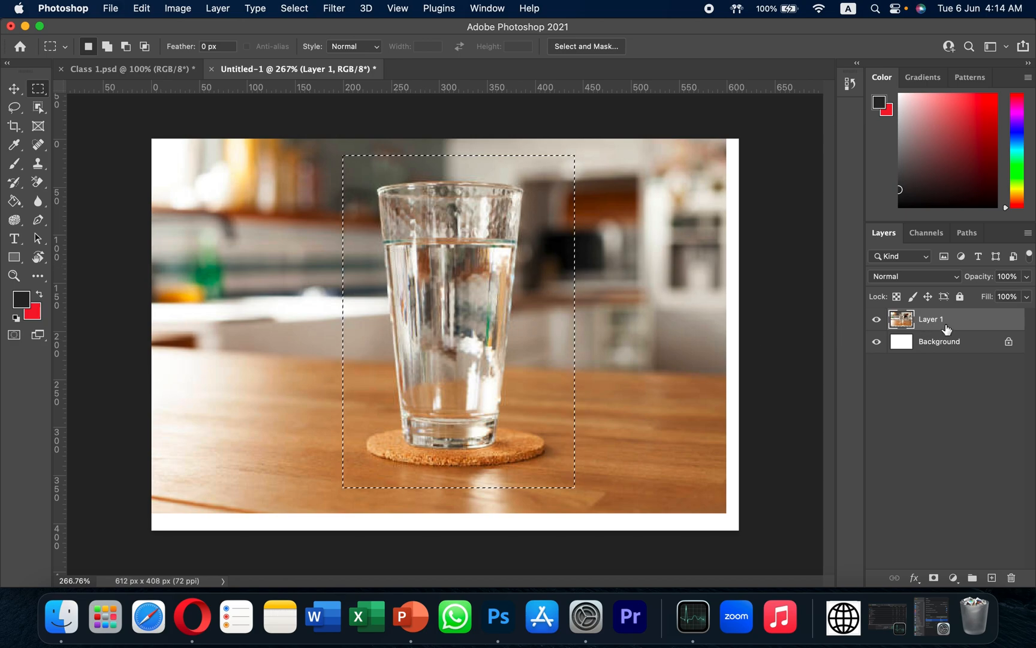
{"action": "right_click", "coordinate": [478, 297]}
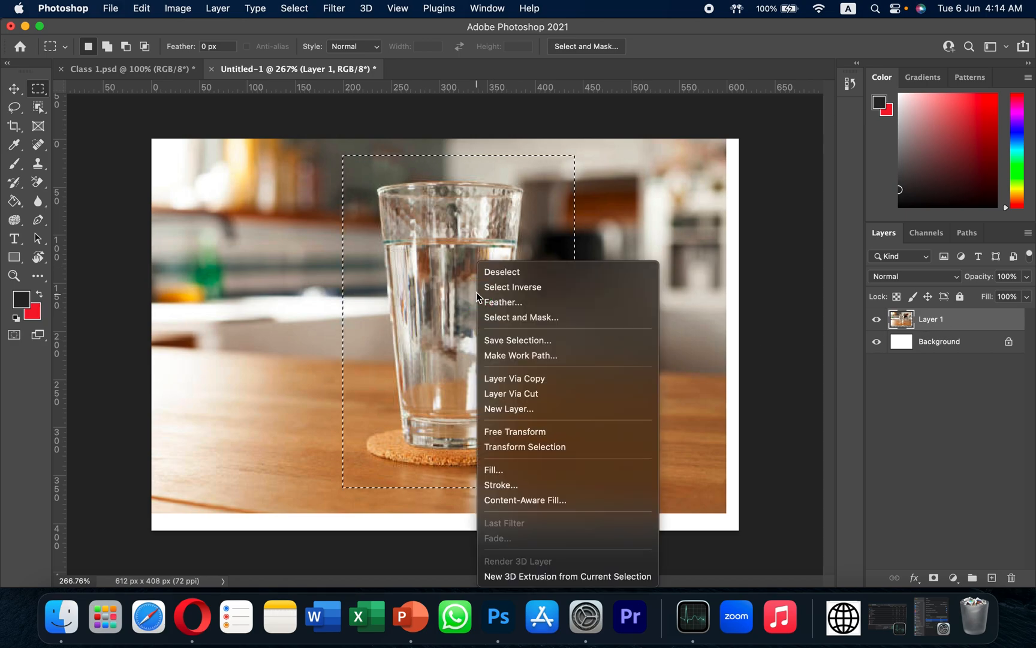
{"action": "left_click", "coordinate": [507, 394]}
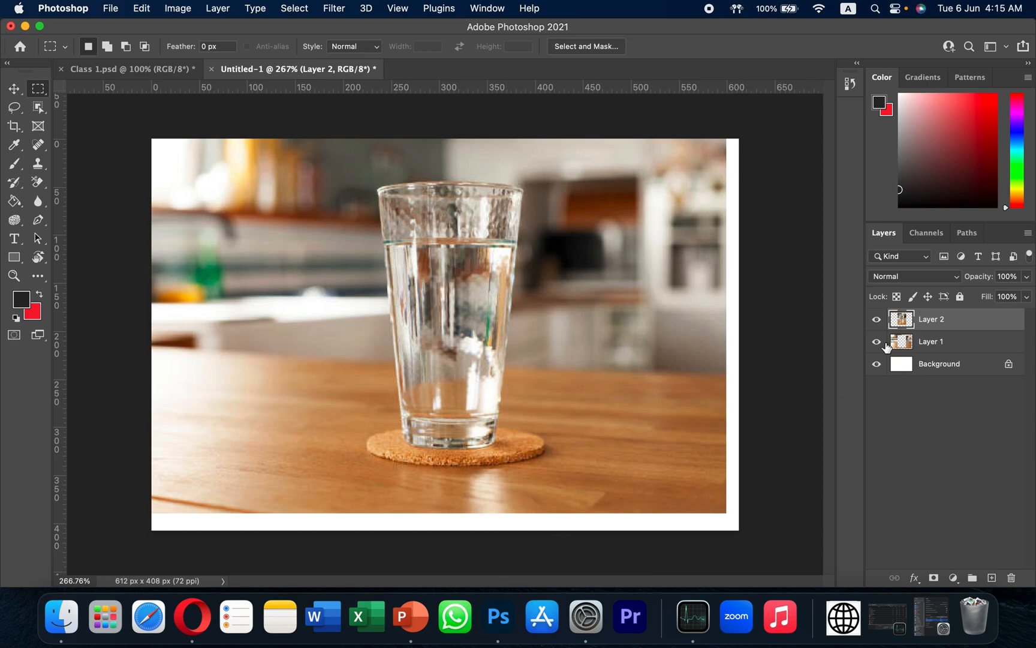
{"action": "left_click", "coordinate": [876, 342]}
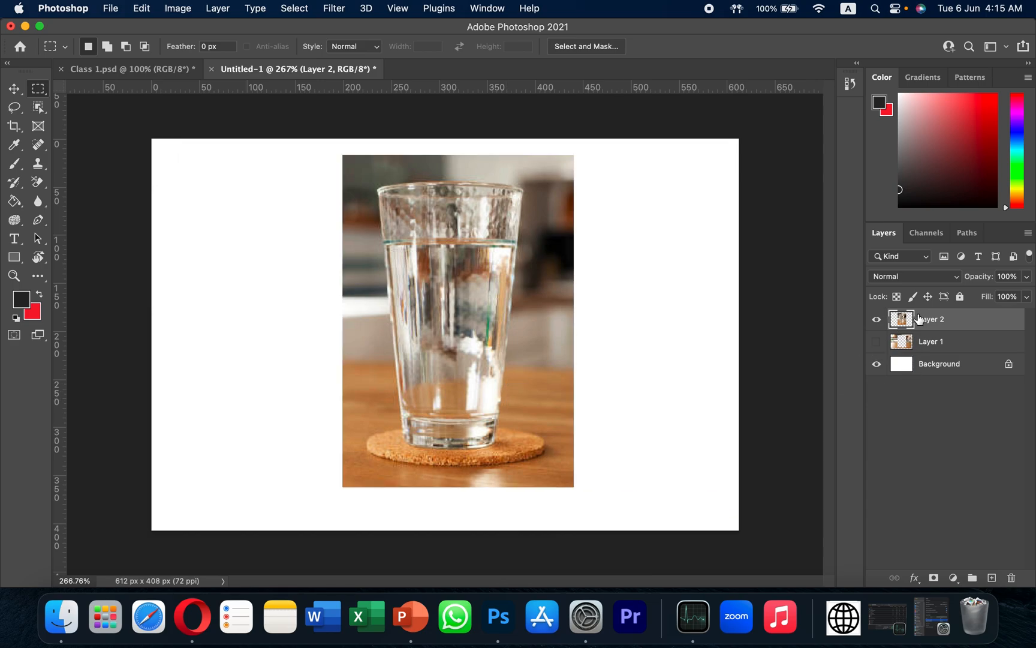
{"action": "left_click", "coordinate": [877, 341]}
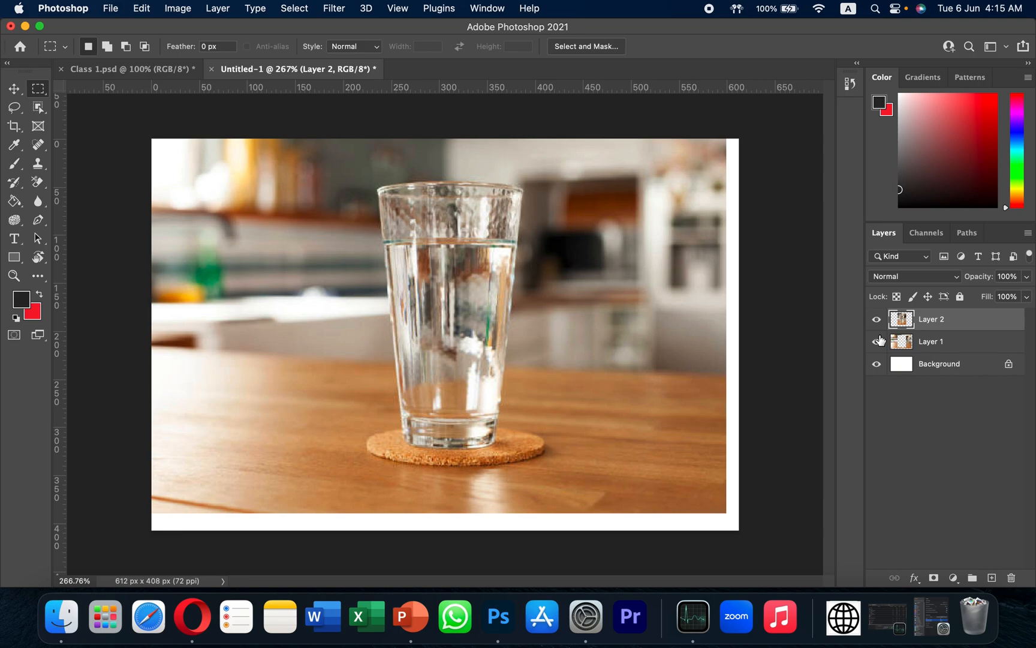
{"action": "left_click", "coordinate": [876, 342]}
{"action": "left_click", "coordinate": [876, 341]}
{"action": "key", "text": "super+z"}
Try Layer Via Copy on the glass selection, hide both photo layers to compare them, and undo back to the selection
{"action": "right_click", "coordinate": [465, 262]}
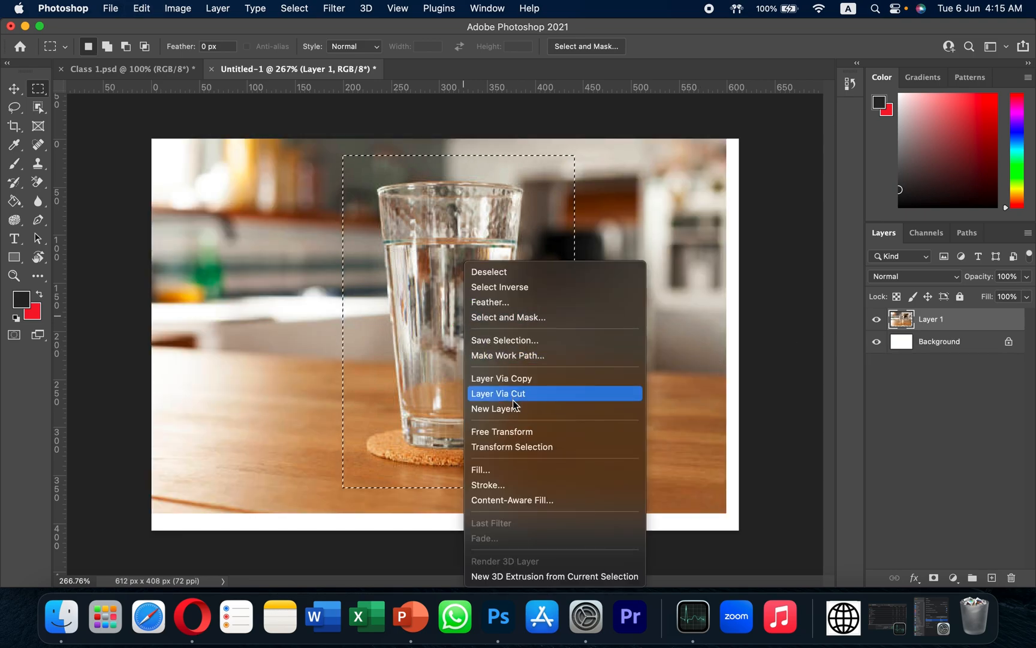
{"action": "left_click", "coordinate": [518, 380]}
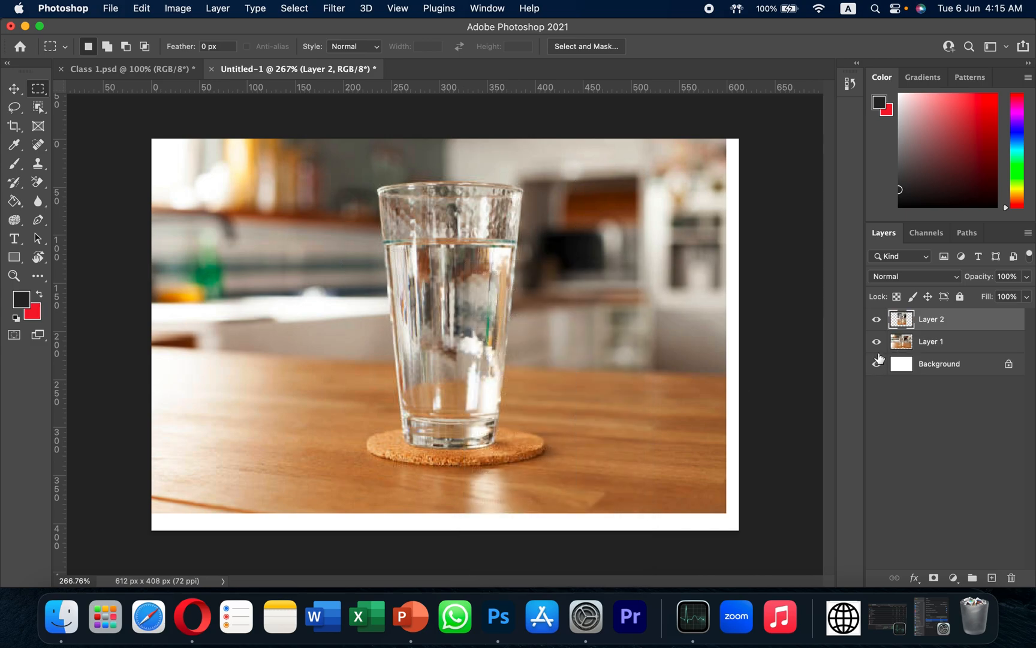
{"action": "left_click", "coordinate": [876, 341]}
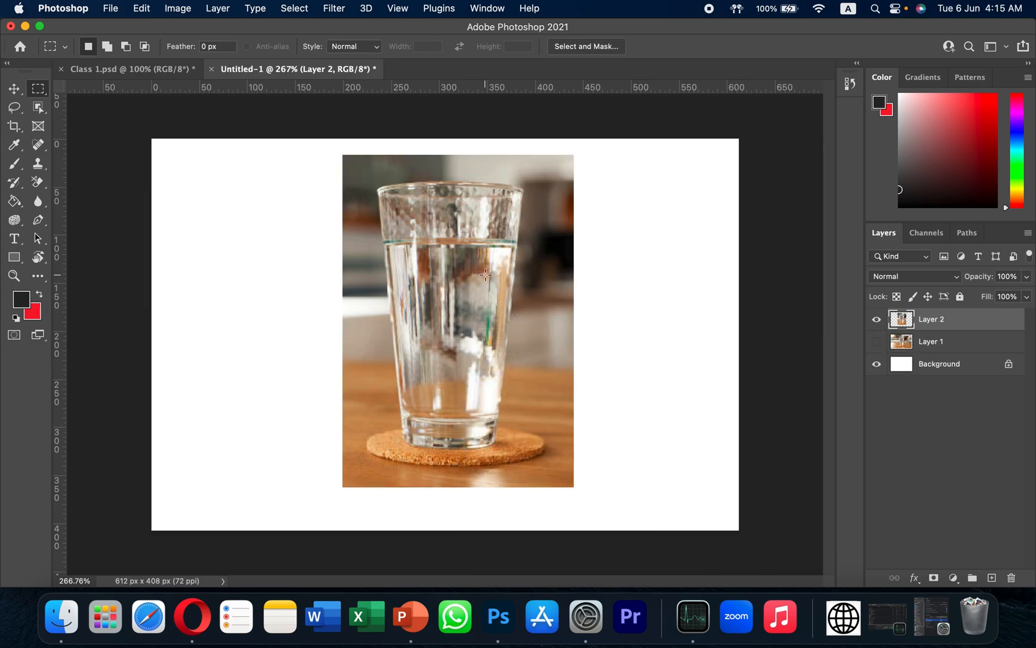
{"action": "left_click", "coordinate": [876, 319]}
{"action": "left_click", "coordinate": [877, 341]}
{"action": "key", "text": "super+z"}
{"action": "key", "text": "super+z"}
{"action": "key", "text": "super+z"}
{"action": "key", "text": "super+z"}
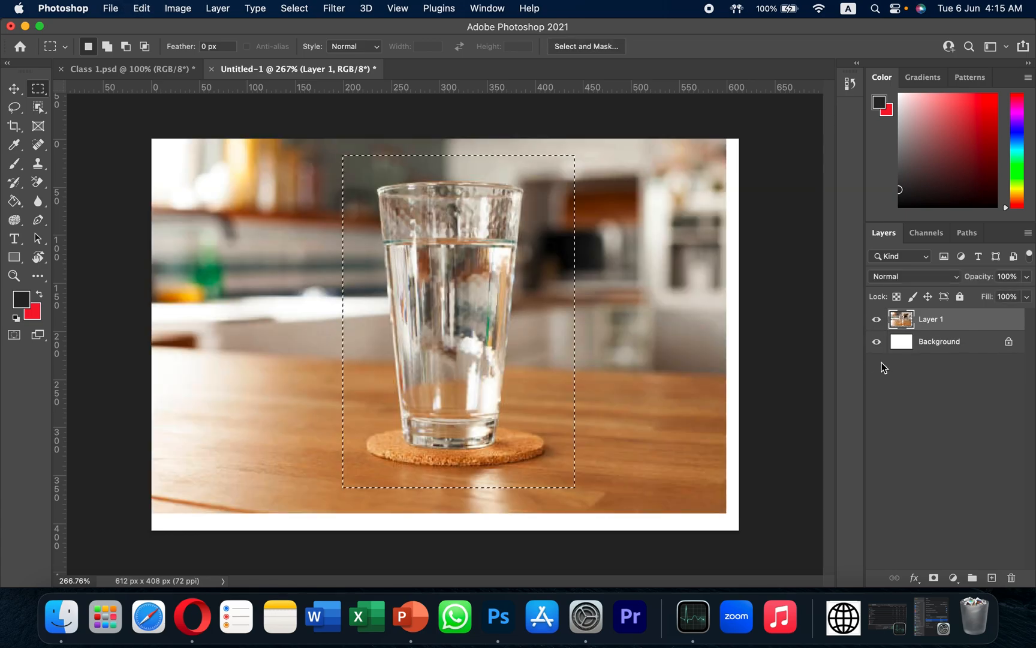
Cut the glass selection to a new layer with Layer Via Cut, and toggle both photo layers, leaving Layer 1 hidden
{"action": "right_click", "coordinate": [444, 353]}
{"action": "left_click", "coordinate": [502, 392]}
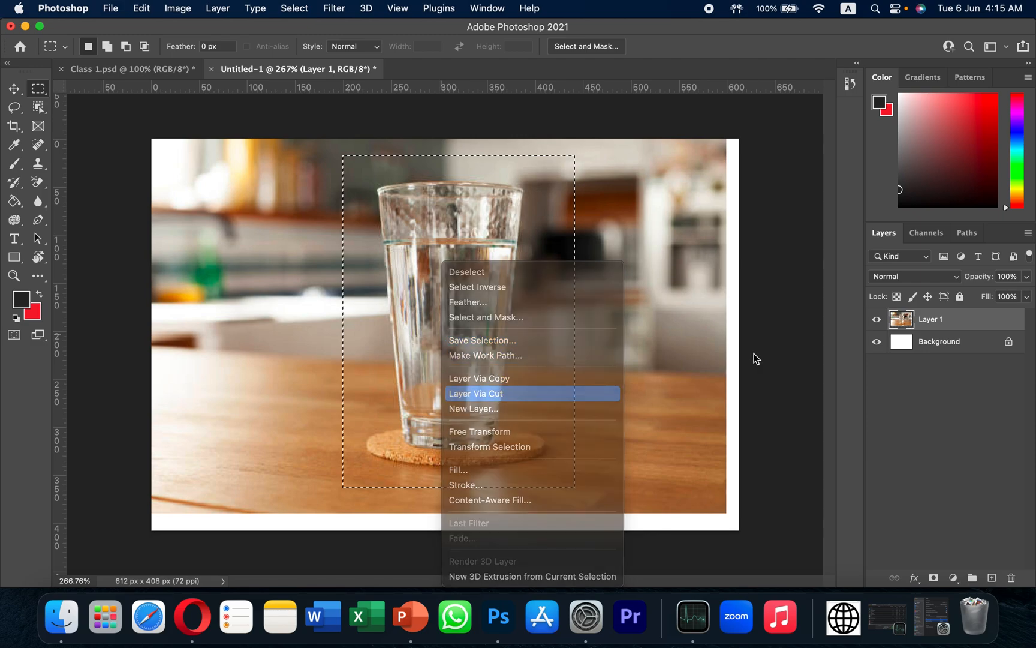
{"action": "left_click", "coordinate": [877, 341]}
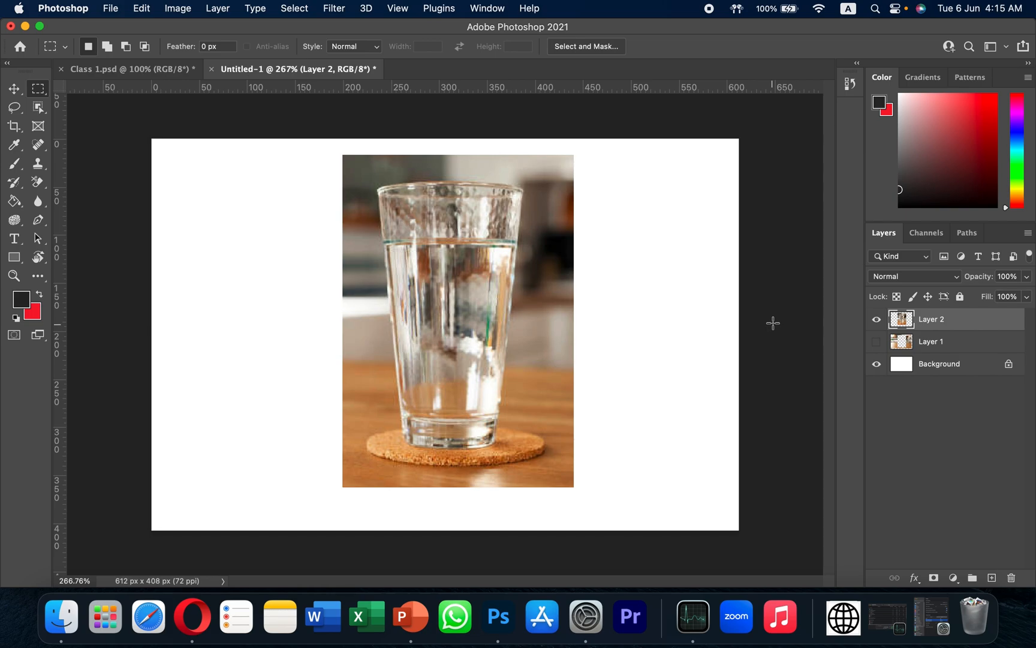
{"action": "left_click", "coordinate": [877, 321]}
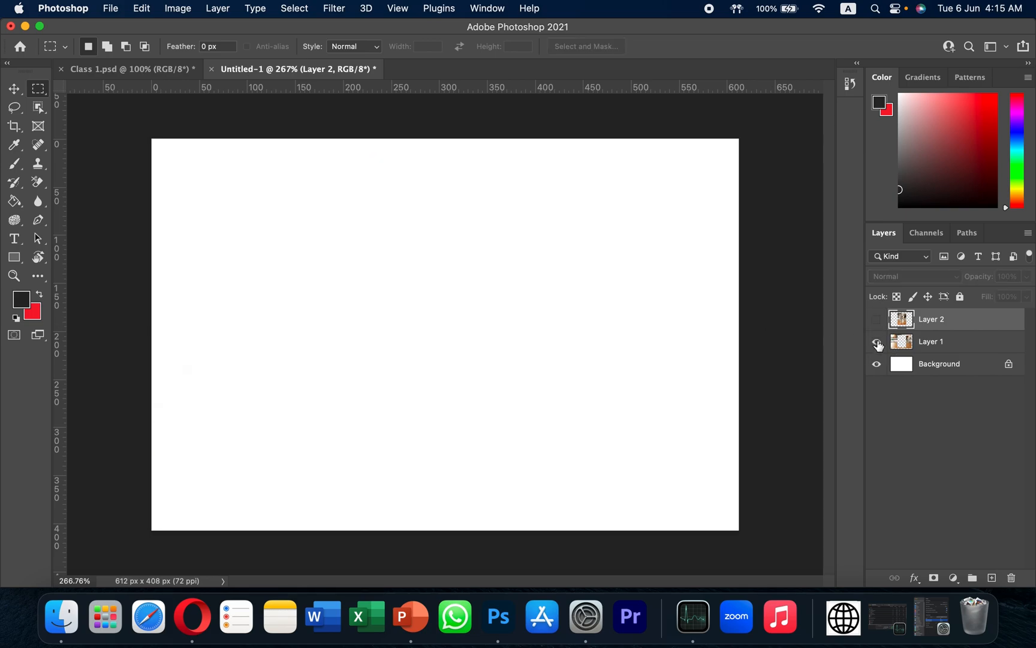
{"action": "left_click", "coordinate": [877, 342]}
{"action": "left_click", "coordinate": [877, 341]}
{"action": "left_click", "coordinate": [877, 320]}
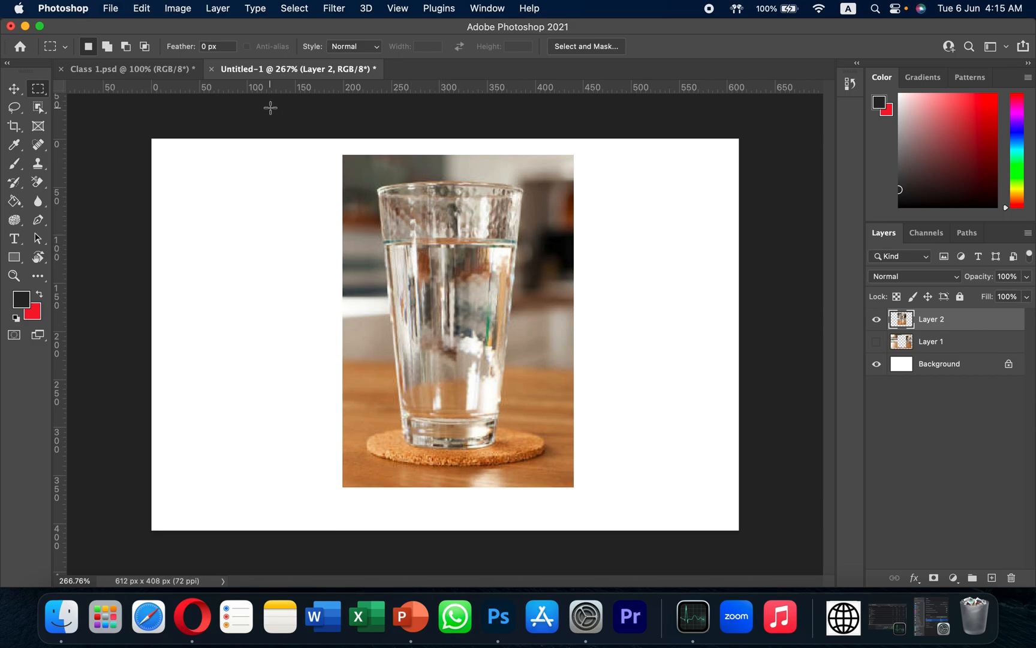
Draw a circular selection about 140 px across over the left edge of the glass cutout with the Elliptical Marquee Tool
{"action": "left_click", "coordinate": [38, 89]}
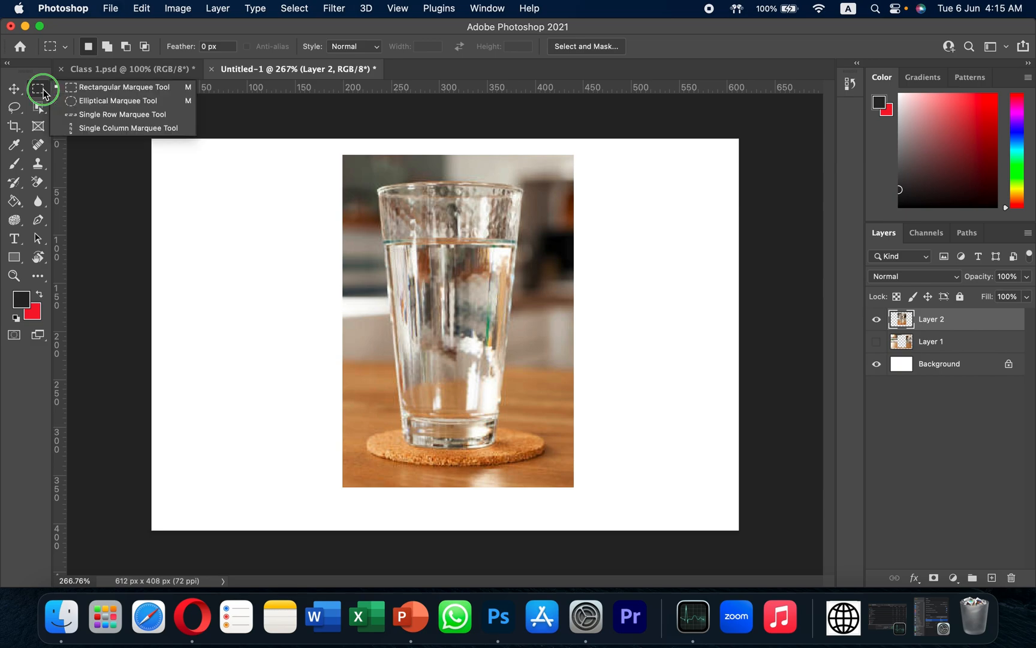
{"action": "left_click", "coordinate": [113, 103]}
{"action": "left_click_drag", "start_coordinate": [250, 234], "coordinate": [385, 368]}
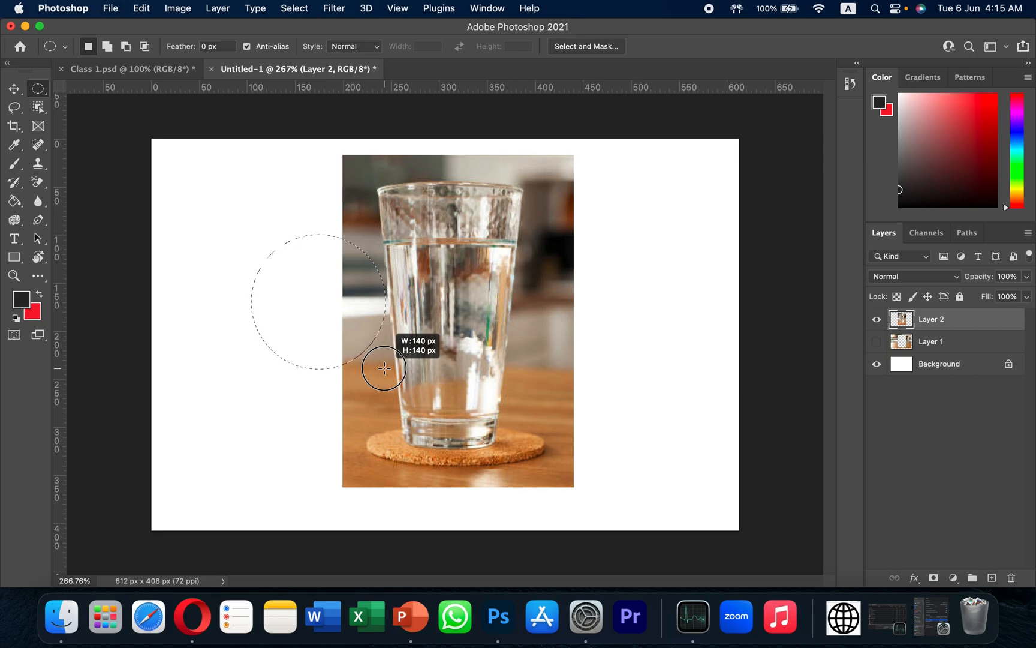
{"action": "left_click_drag", "start_coordinate": [381, 368], "coordinate": [382, 369]}
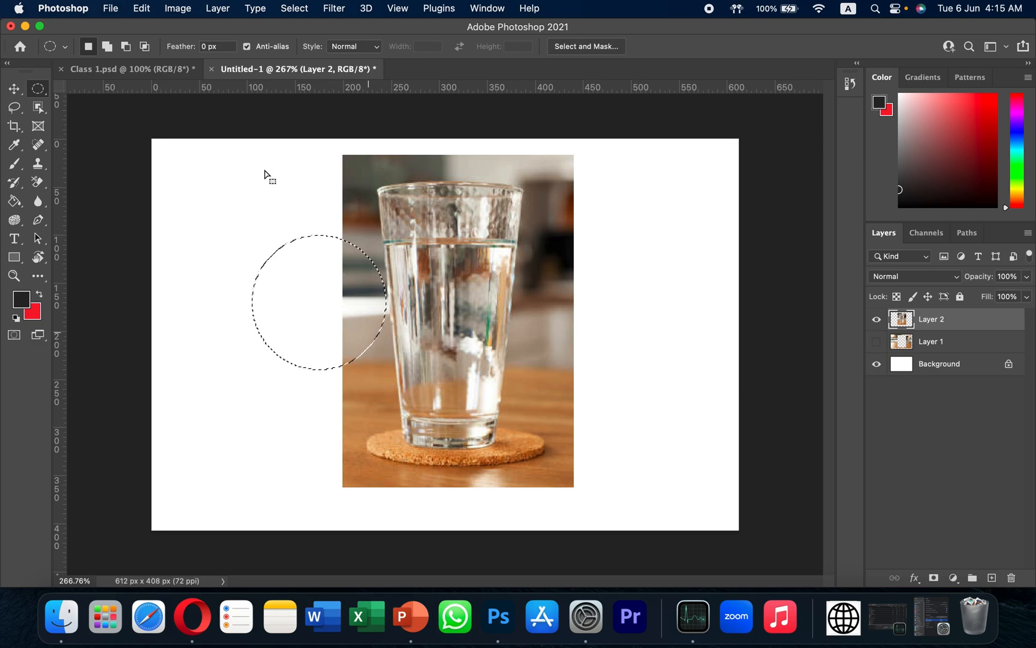
With the Rectangular Marquee Tool, select a tall area right of the glass, and replace it with a smaller one at the cutout's lower-right corner
{"action": "left_click", "coordinate": [39, 90]}
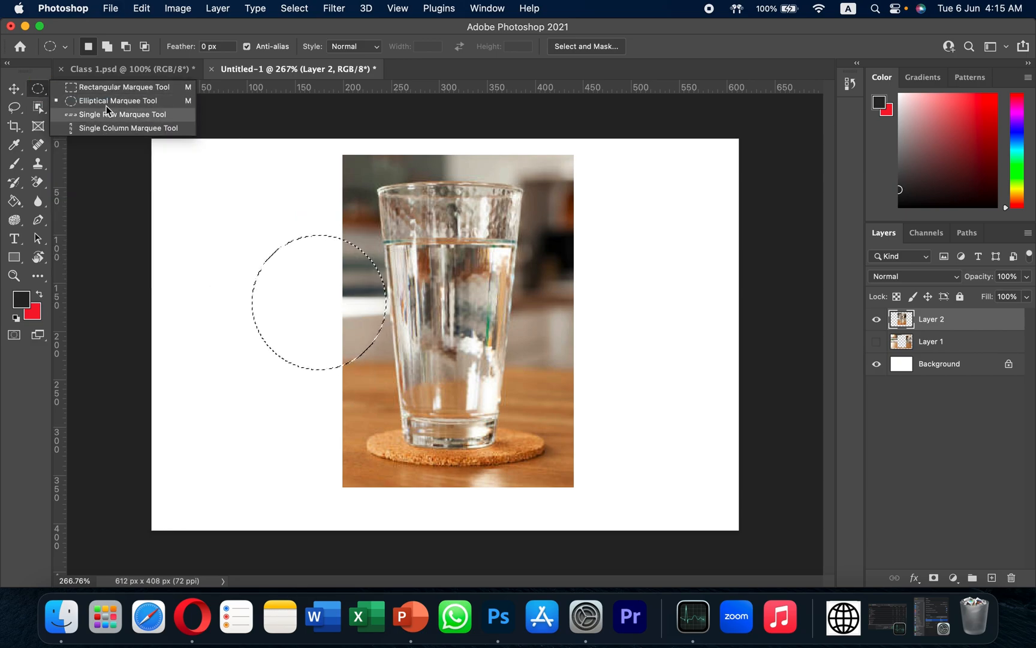
{"action": "left_click", "coordinate": [95, 88]}
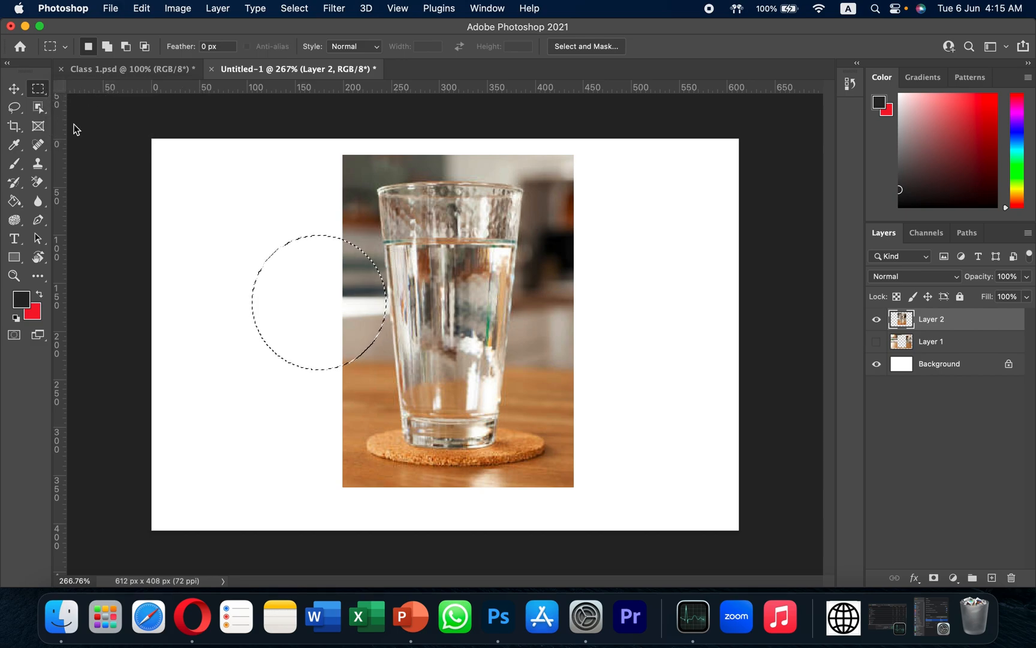
{"action": "left_click_drag", "start_coordinate": [584, 216], "coordinate": [691, 397]}
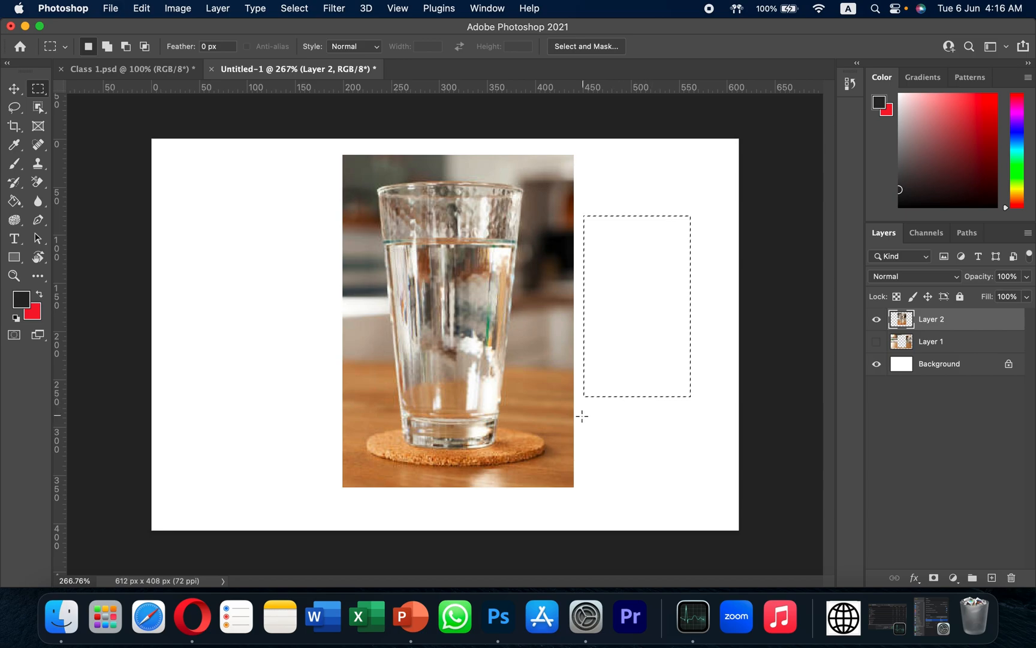
{"action": "left_click_drag", "start_coordinate": [562, 405], "coordinate": [623, 490]}
Extend the selection in add mode with three overlapping rectangles stepping up through the white area right of the glass
{"action": "left_click", "coordinate": [106, 48]}
{"action": "left_click_drag", "start_coordinate": [644, 222], "coordinate": [705, 372]}
{"action": "left_click_drag", "start_coordinate": [562, 312], "coordinate": [672, 447]}
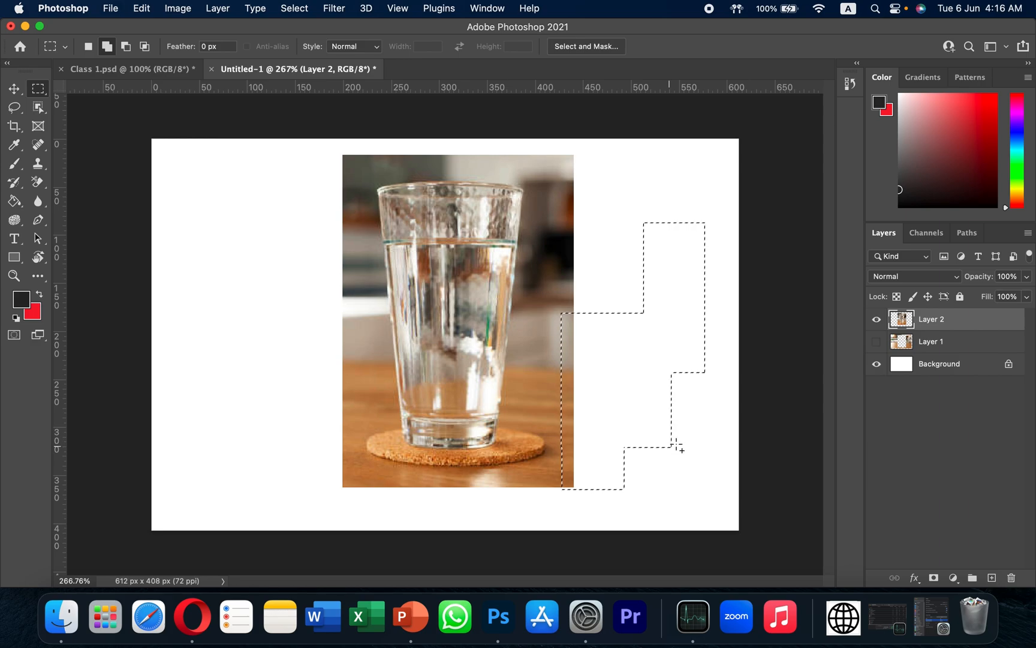
{"action": "left_click_drag", "start_coordinate": [604, 233], "coordinate": [651, 309]}
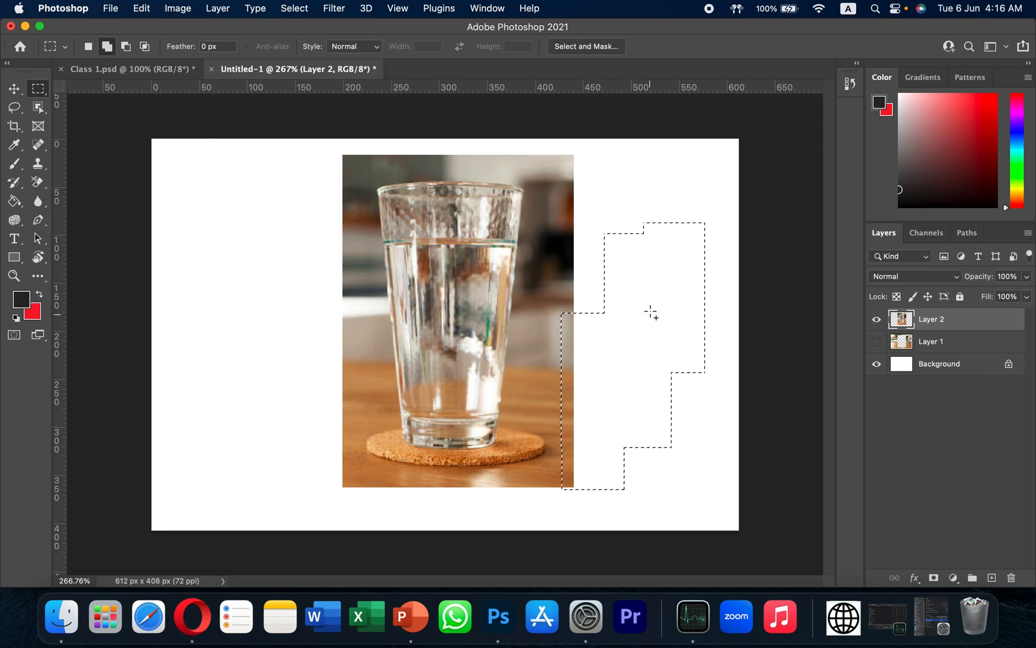
Subtract a tall rectangle from the selection's upper-left part and a horizontal strip across its middle
{"action": "left_click", "coordinate": [126, 47]}
{"action": "left_click_drag", "start_coordinate": [560, 228], "coordinate": [640, 367]}
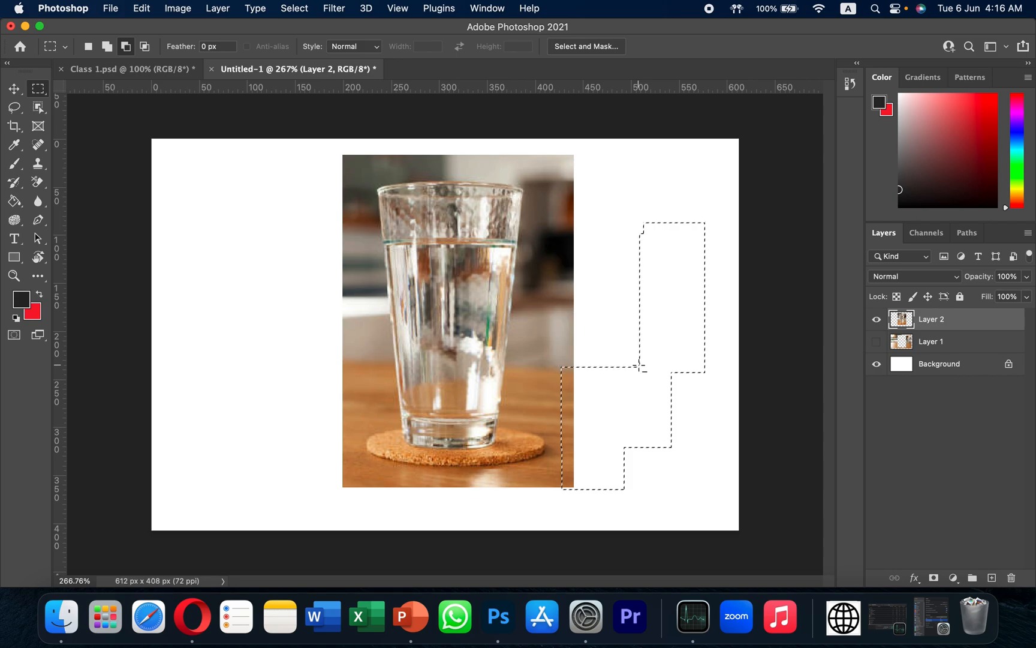
{"action": "left_click_drag", "start_coordinate": [613, 319], "coordinate": [725, 366]}
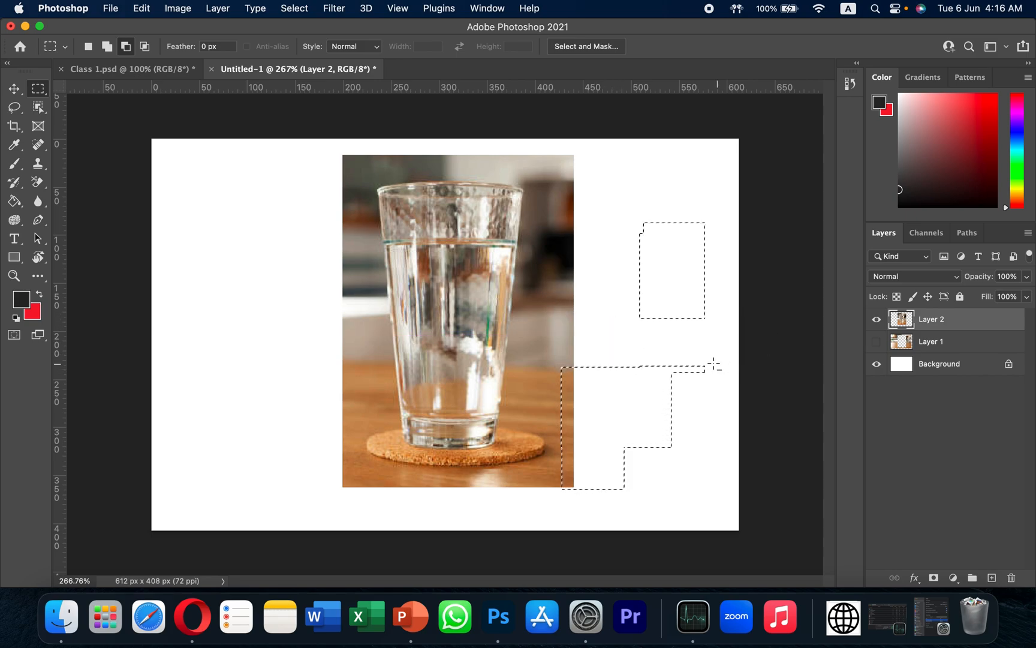
Intersect the selection with a wide horizontal strip across its lower part, and return the marquee to new-selection mode
{"action": "left_click", "coordinate": [148, 52]}
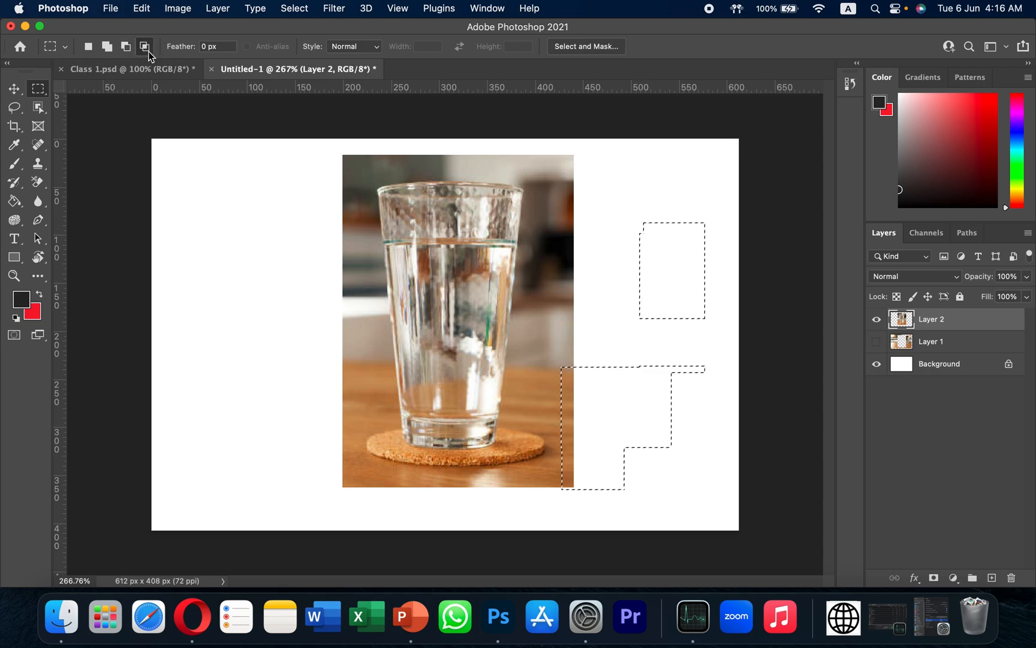
{"action": "left_click_drag", "start_coordinate": [481, 401], "coordinate": [718, 437]}
{"action": "left_click", "coordinate": [89, 48]}
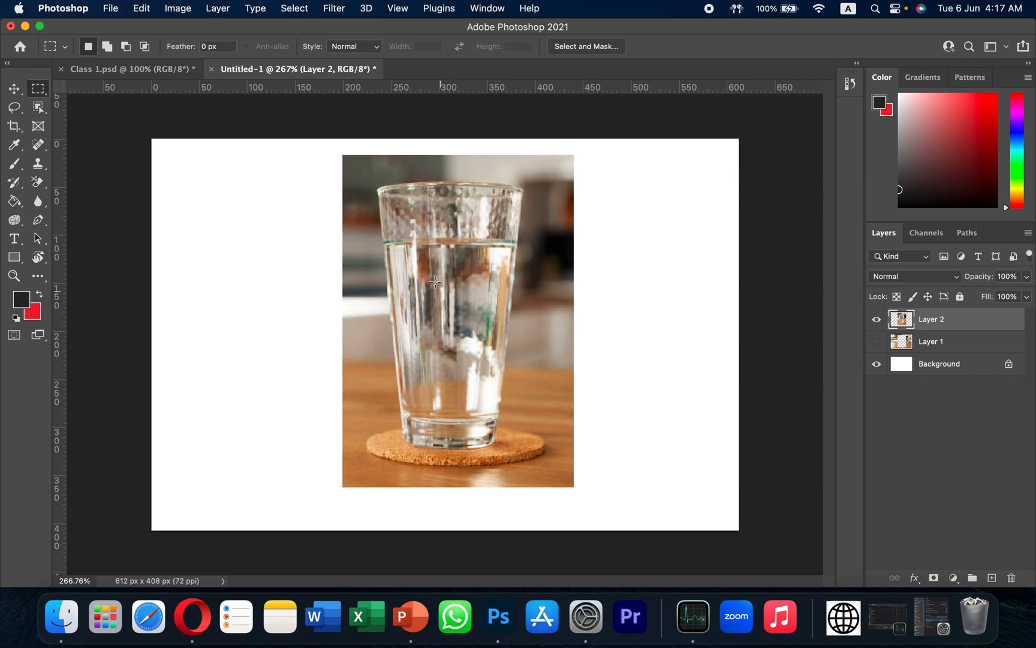
Select a rectangle over the water in the glass on Layer 2 and copy it to a new layer with Layer Via Copy
{"action": "left_click_drag", "start_coordinate": [406, 246], "coordinate": [519, 333]}
{"action": "right_click", "coordinate": [493, 303]}
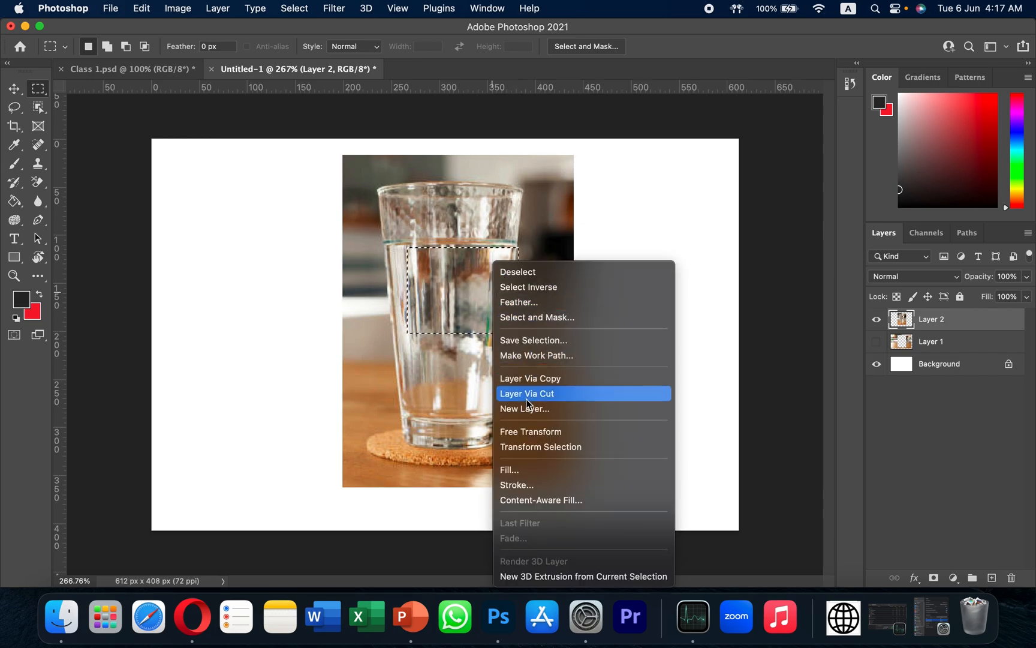
{"action": "left_click", "coordinate": [531, 379]}
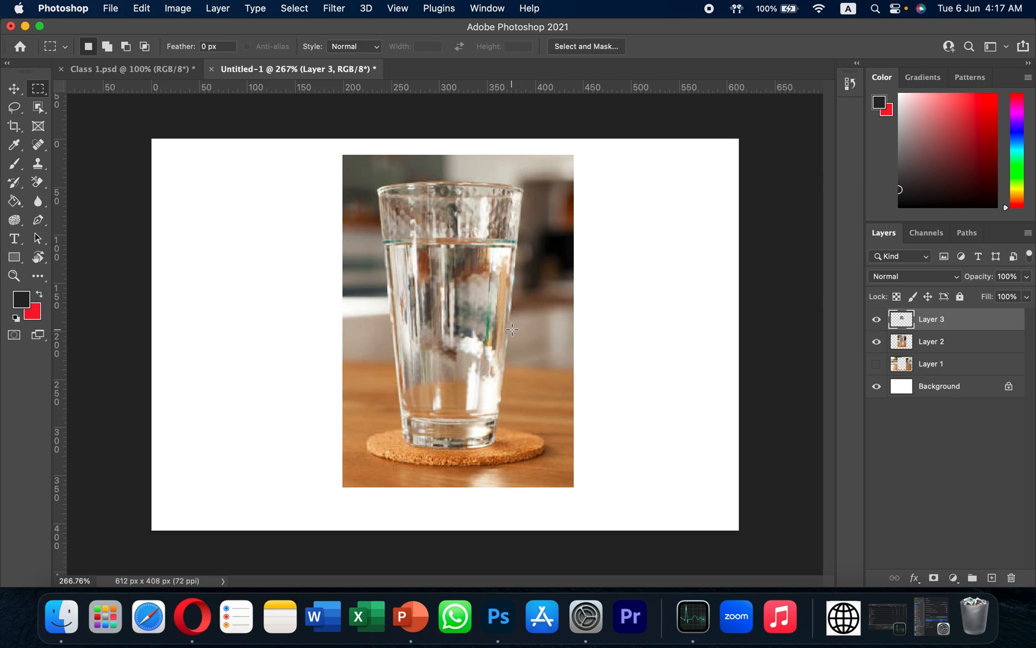
Set the marquee feather to 50 px, copy a feathered area of the glass from Layer 2 to a new layer, and hide Layer 2
{"action": "left_click", "coordinate": [183, 52]}
{"action": "type", "text": "50"}
{"action": "left_click", "coordinate": [984, 349]}
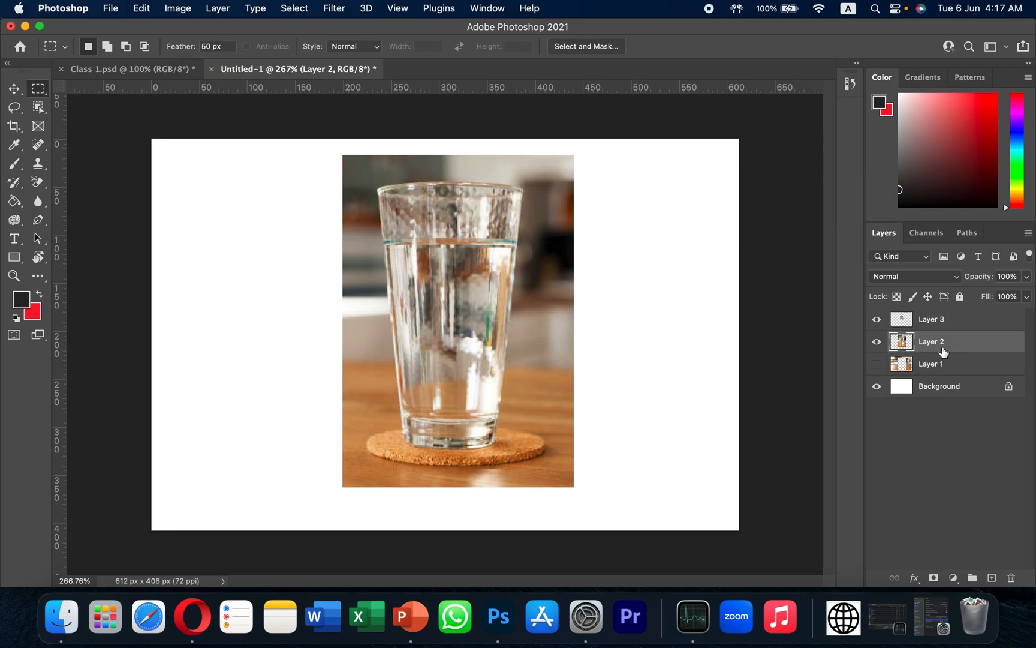
{"action": "left_click_drag", "start_coordinate": [422, 268], "coordinate": [510, 333]}
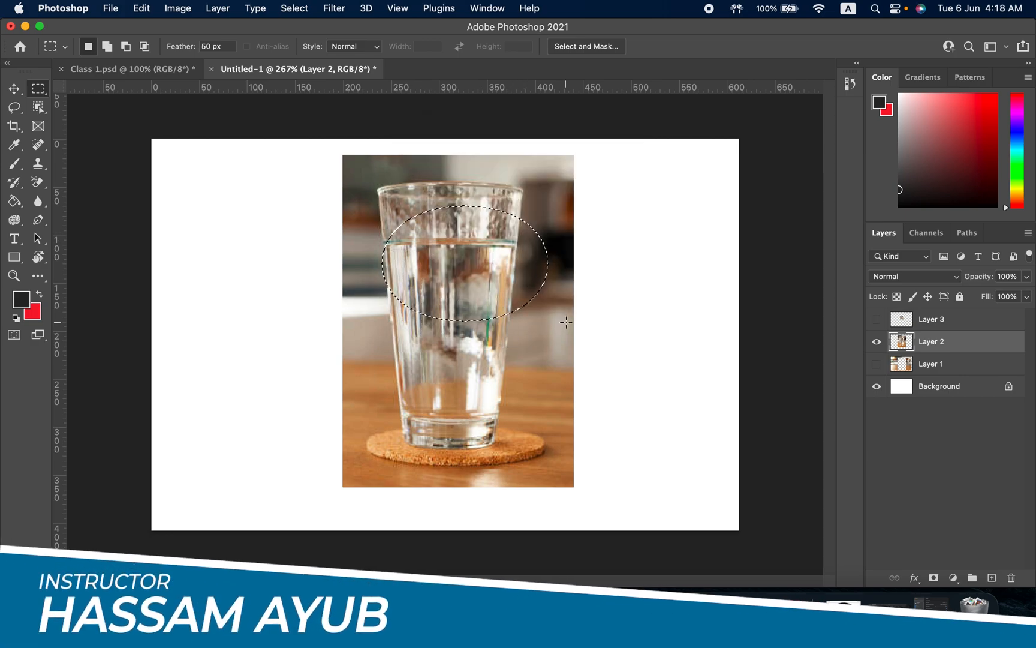
{"action": "right_click", "coordinate": [482, 234]}
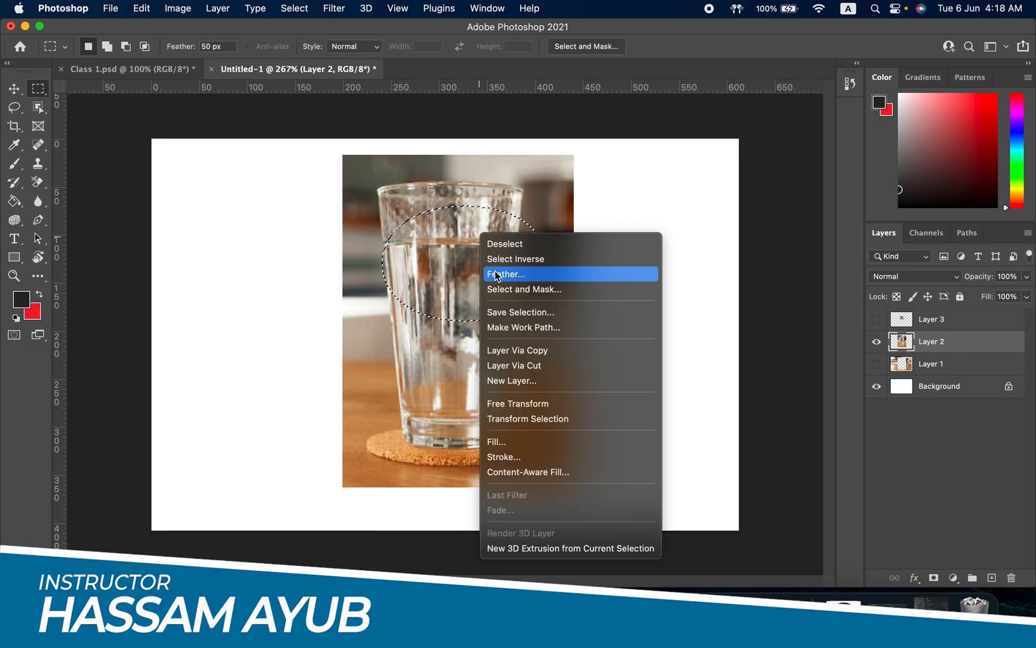
{"action": "left_click", "coordinate": [522, 351]}
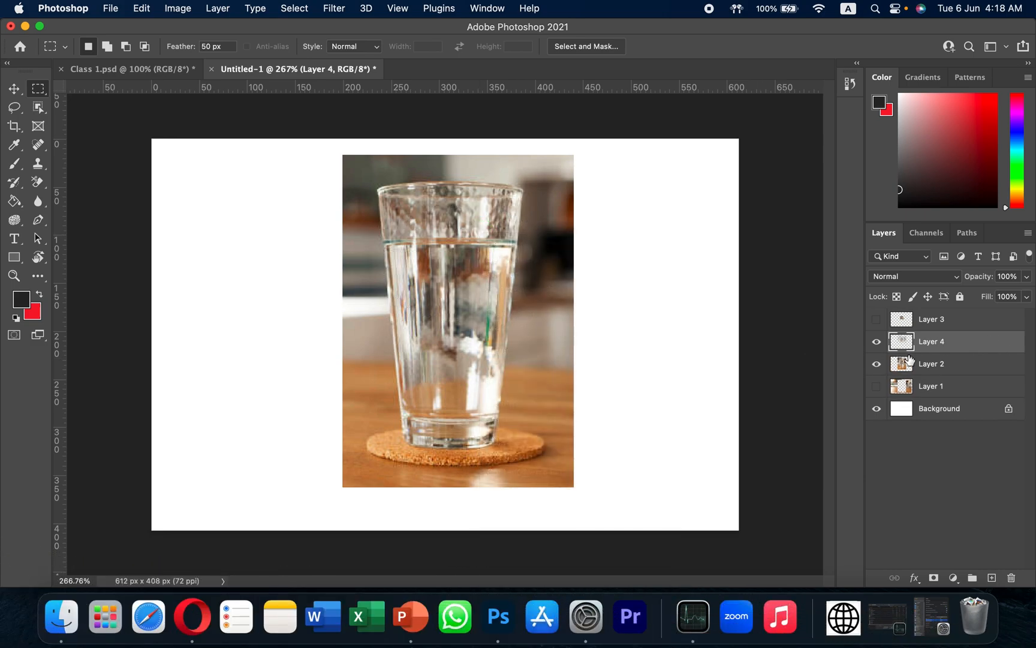
{"action": "left_click", "coordinate": [877, 362]}
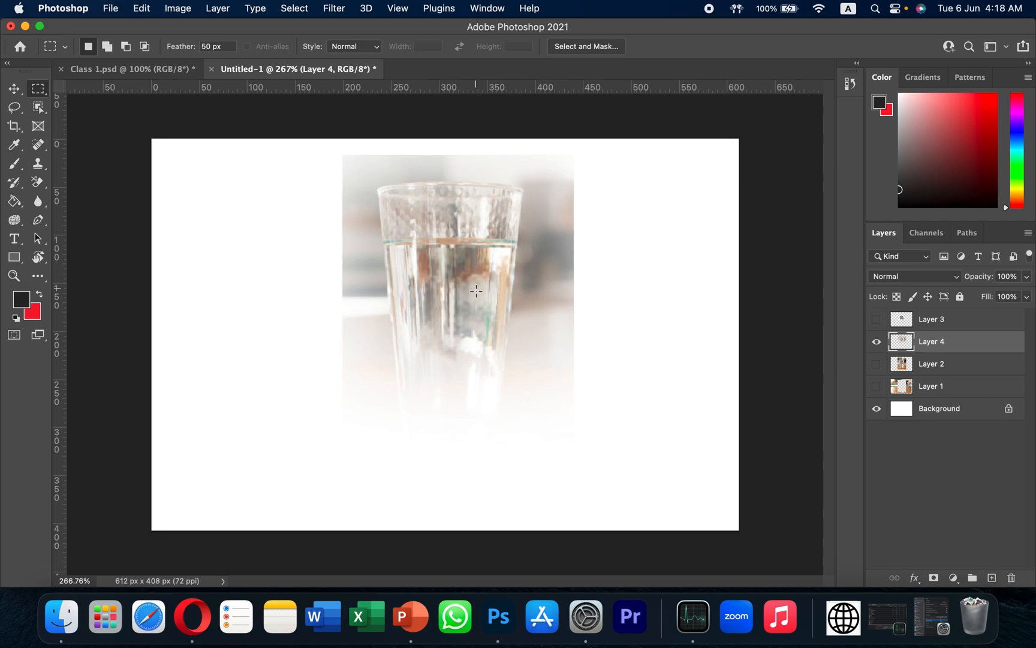
Show Layer 3 and move it with the Move tool to the white area left of the faded glass
{"action": "left_click", "coordinate": [877, 319]}
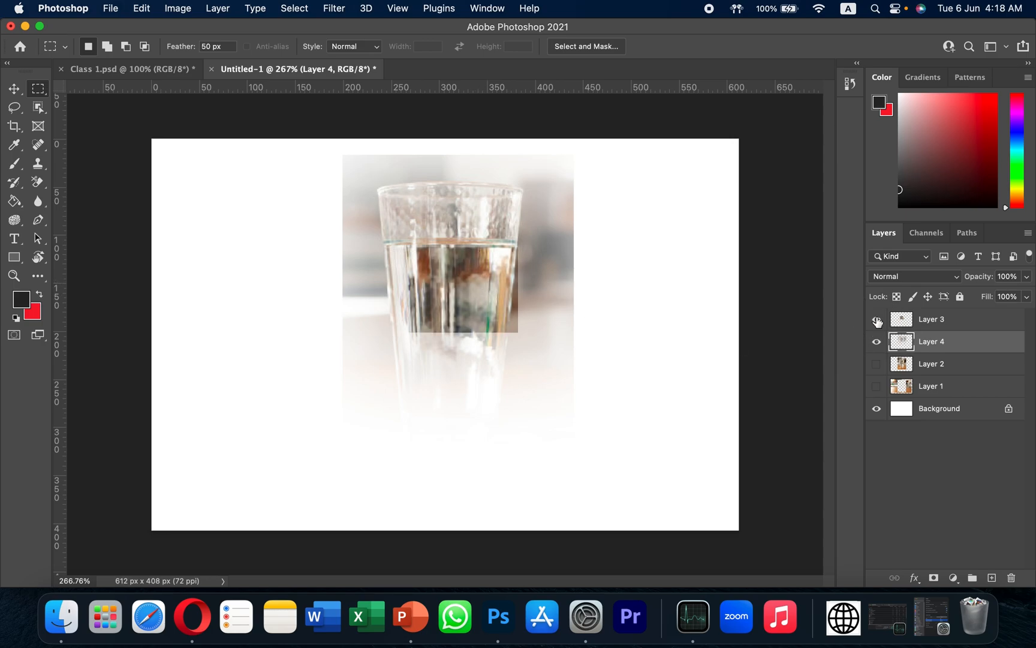
{"action": "left_click", "coordinate": [944, 320]}
{"action": "key", "text": "v"}
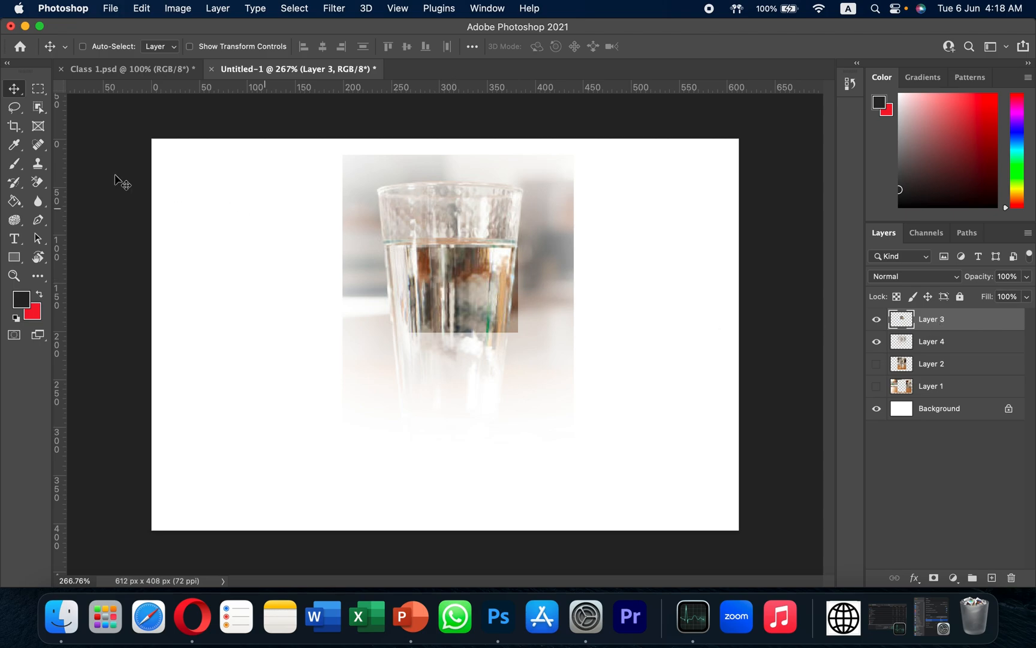
{"action": "left_click_drag", "start_coordinate": [478, 295], "coordinate": [261, 292]}
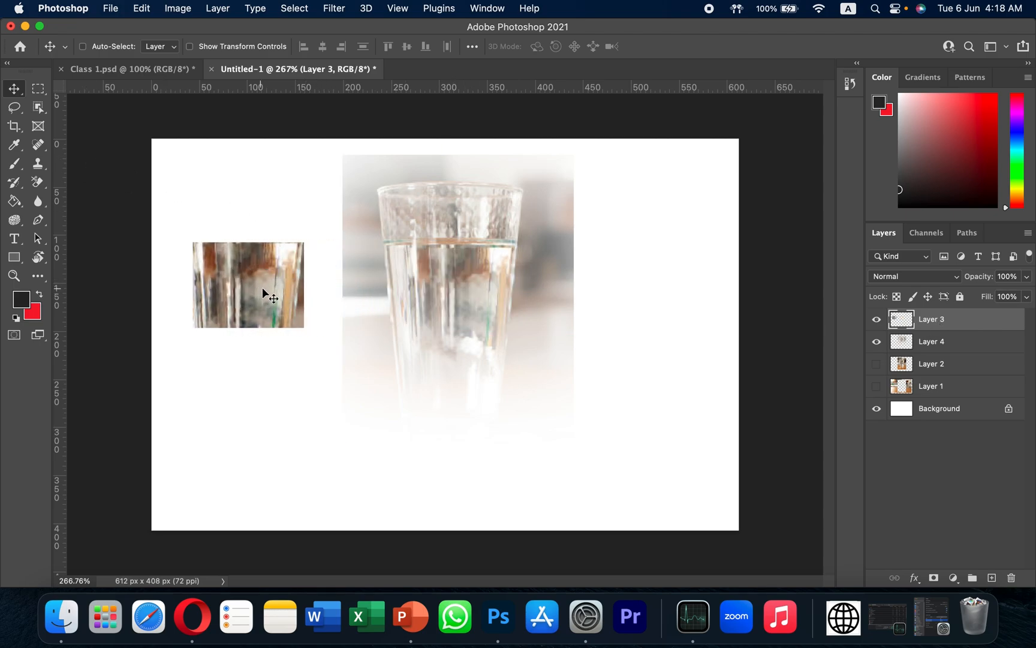
Move the faded glass on Layer 4 to the right and slightly down, and set the marquee feather to 0 px
{"action": "left_click", "coordinate": [941, 343]}
{"action": "left_click_drag", "start_coordinate": [455, 322], "coordinate": [522, 338]}
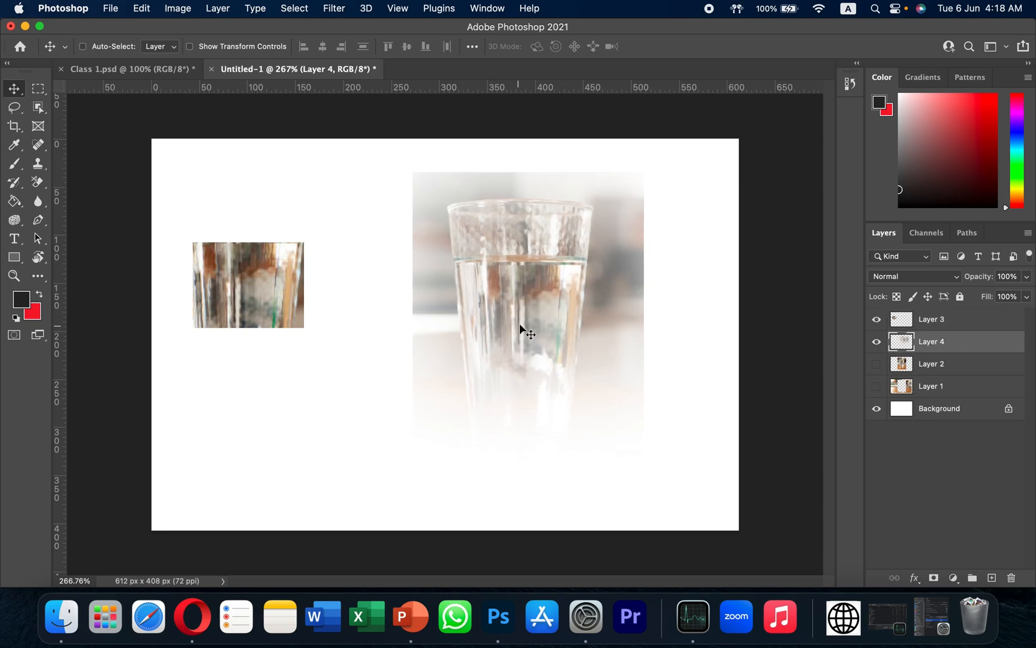
{"action": "left_click", "coordinate": [39, 89]}
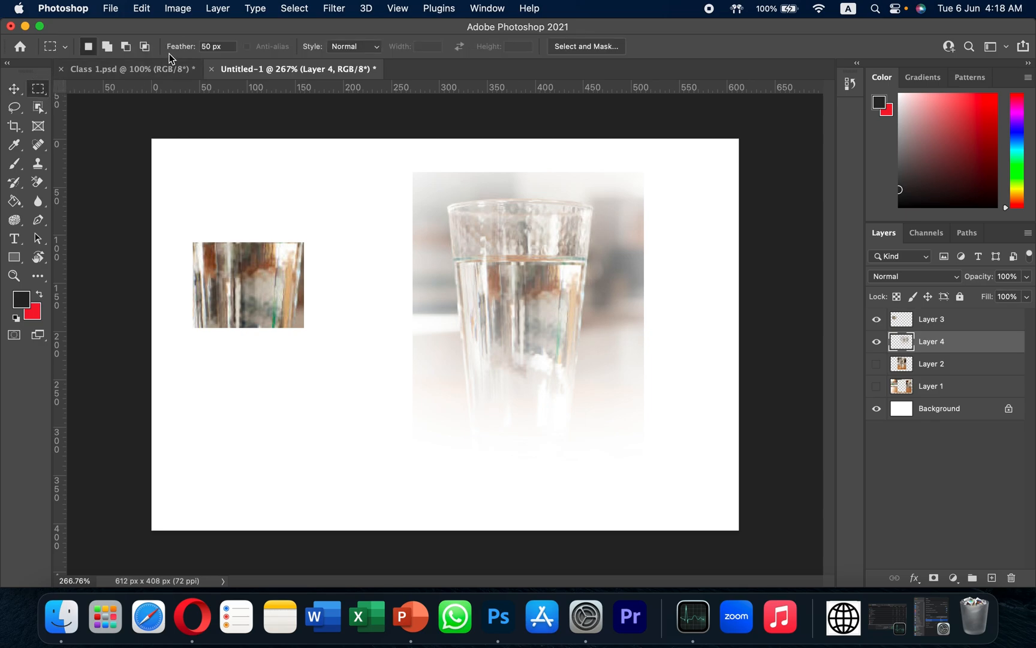
{"action": "left_click", "coordinate": [223, 47]}
{"action": "type", "text": "0"}
{"action": "key", "text": "Return"}
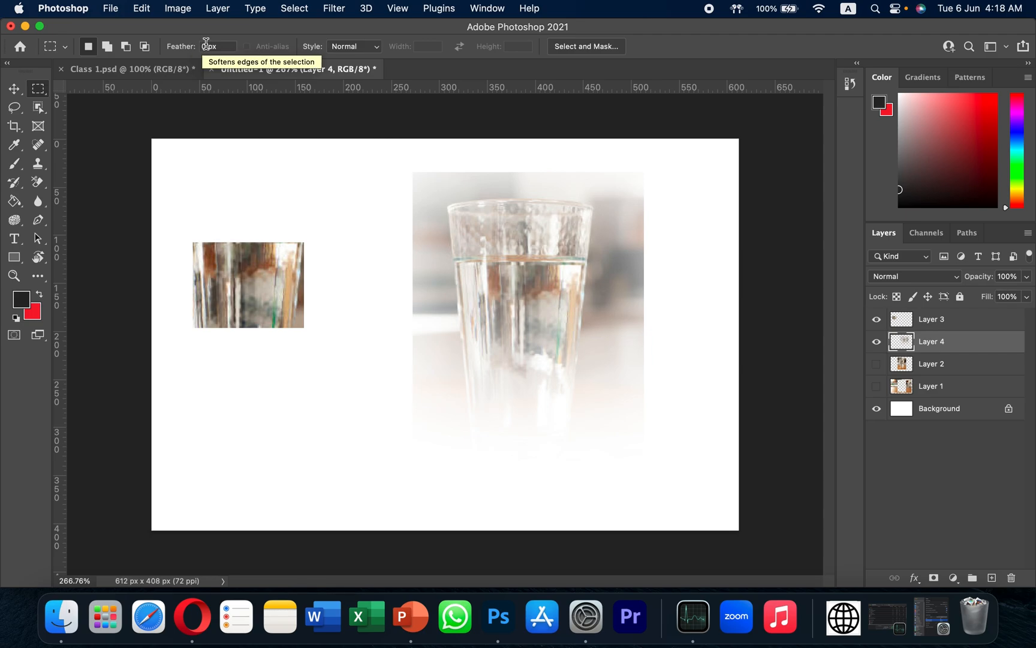
Set the marquee style to Fixed Ratio with 1:1 proportions and select a square overlapping the glass's left half
{"action": "left_click", "coordinate": [370, 50]}
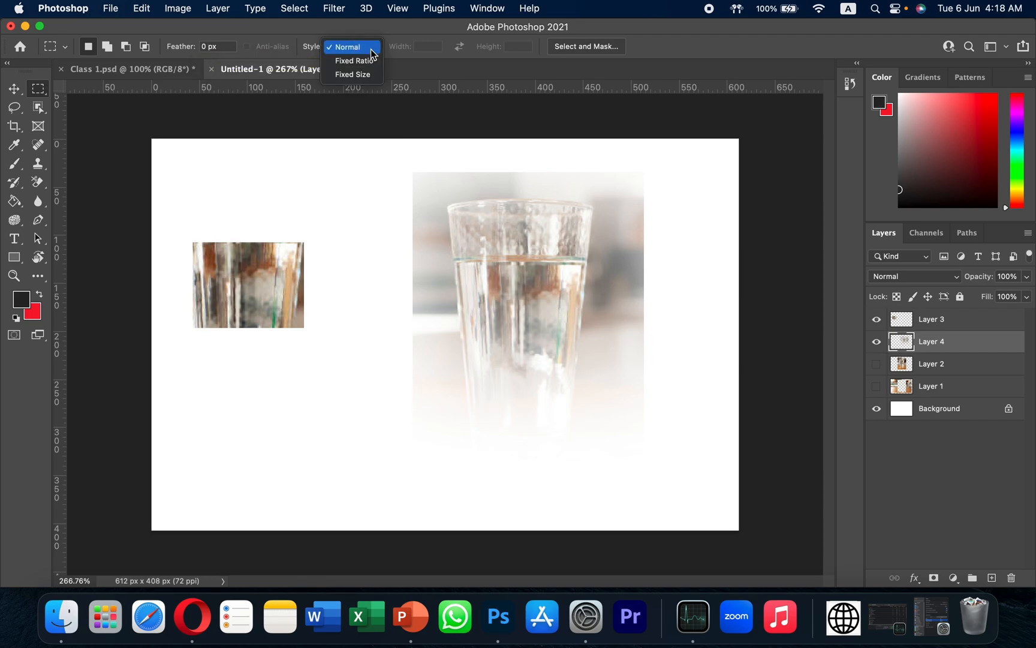
{"action": "left_click", "coordinate": [370, 60]}
{"action": "left_click_drag", "start_coordinate": [358, 251], "coordinate": [523, 416]}
Place a Fixed Size marquee of 64 × 64 px at the faded glass's left edge, and return the style to Normal
{"action": "left_click", "coordinate": [353, 46]}
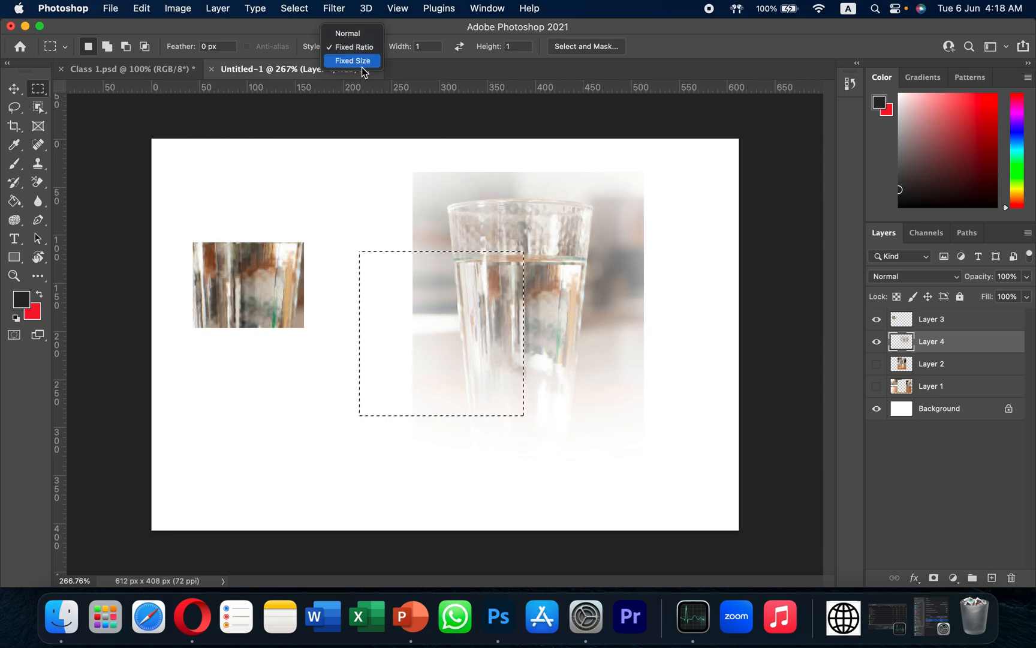
{"action": "left_click", "coordinate": [363, 64]}
{"action": "left_click_drag", "start_coordinate": [324, 165], "coordinate": [356, 253]}
{"action": "left_click", "coordinate": [361, 48]}
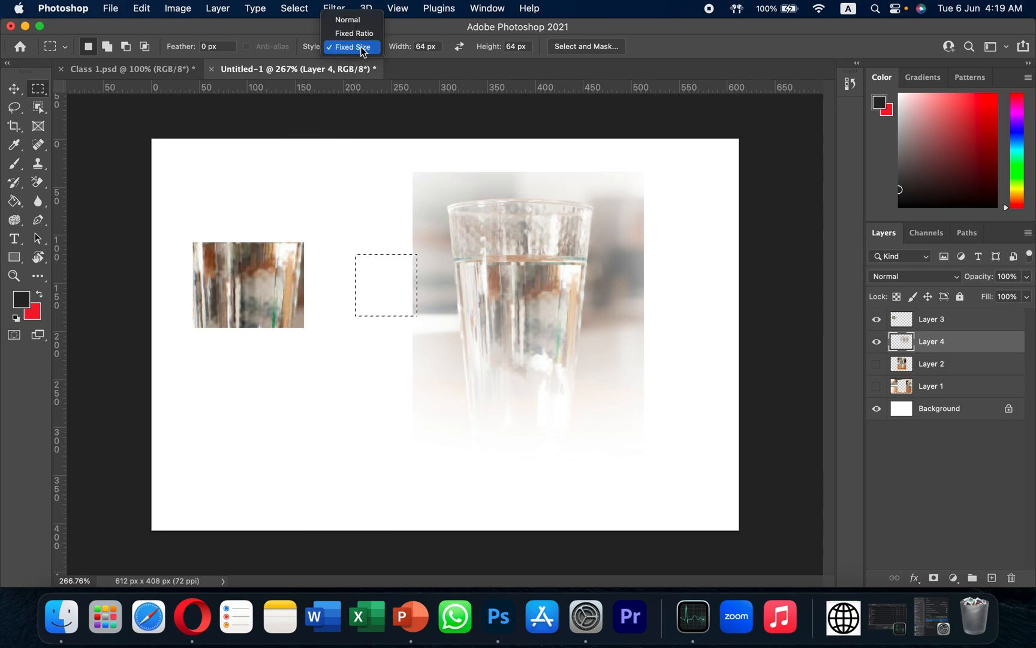
{"action": "left_click", "coordinate": [357, 21]}
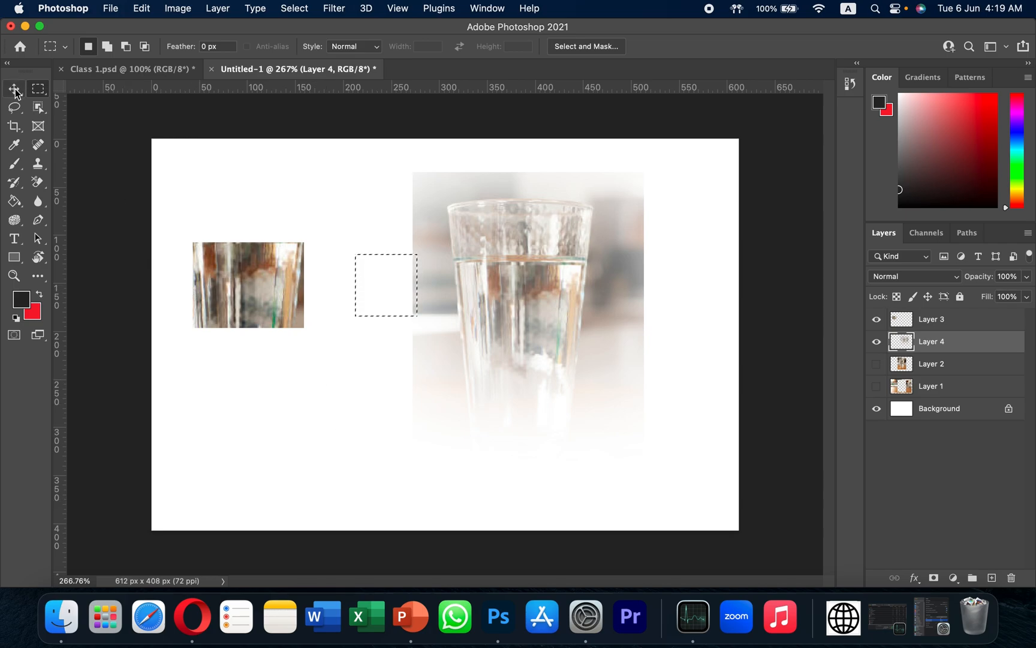
{"action": "right_click", "coordinate": [38, 89]}
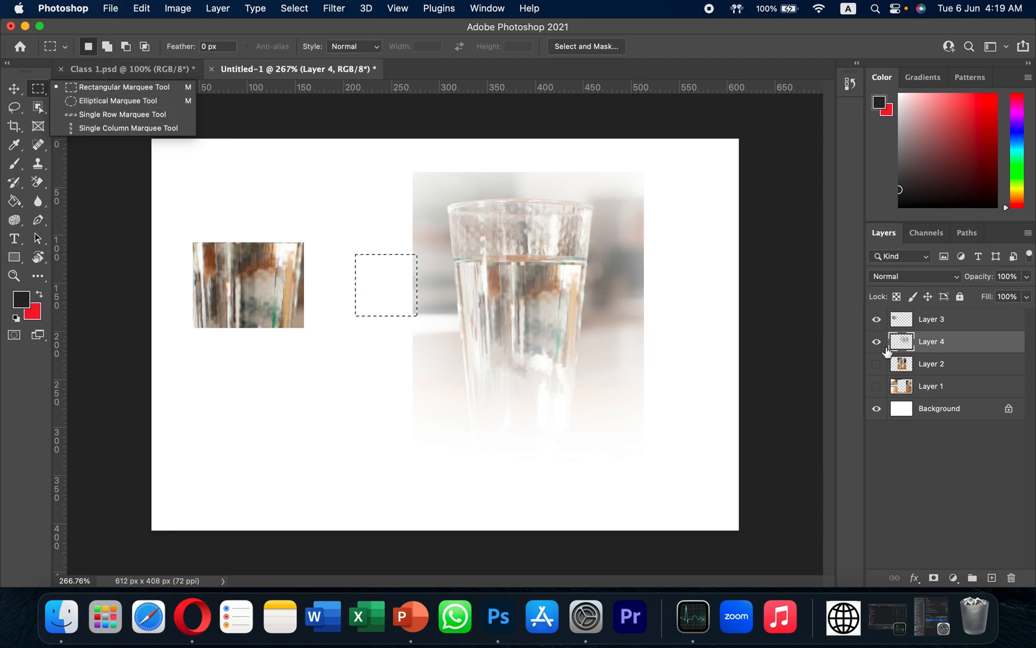
{"action": "left_click", "coordinate": [931, 385]}
{"action": "left_click", "coordinate": [931, 385]}
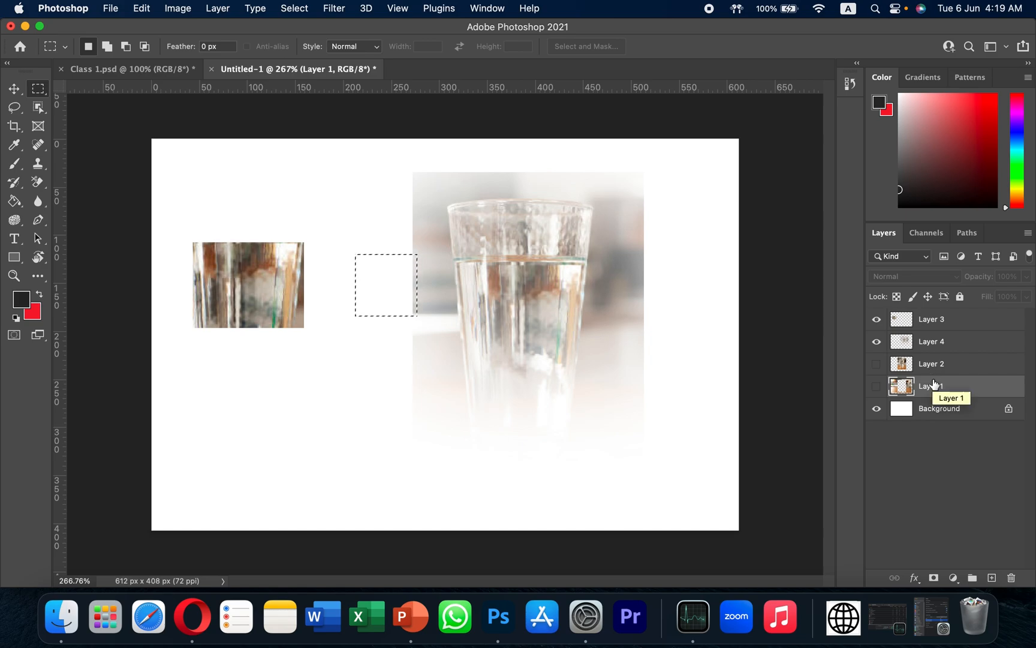
Select Layer 3 and examine what each image layer contains by toggling the visibility of Layers 4, 3, 2 and 1
{"action": "left_click", "coordinate": [955, 323]}
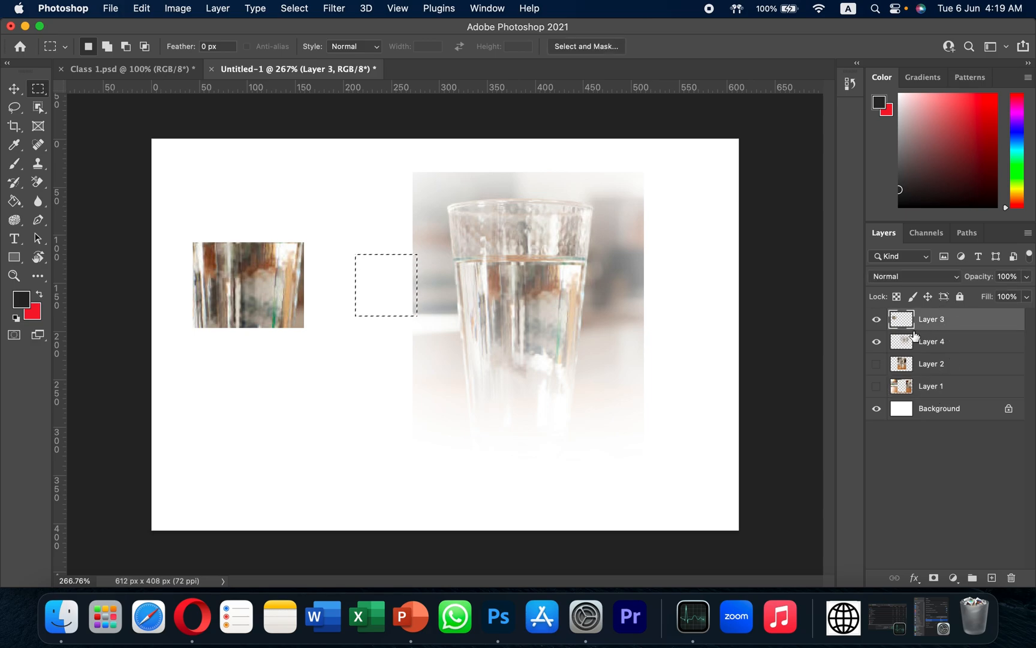
{"action": "left_click", "coordinate": [877, 342]}
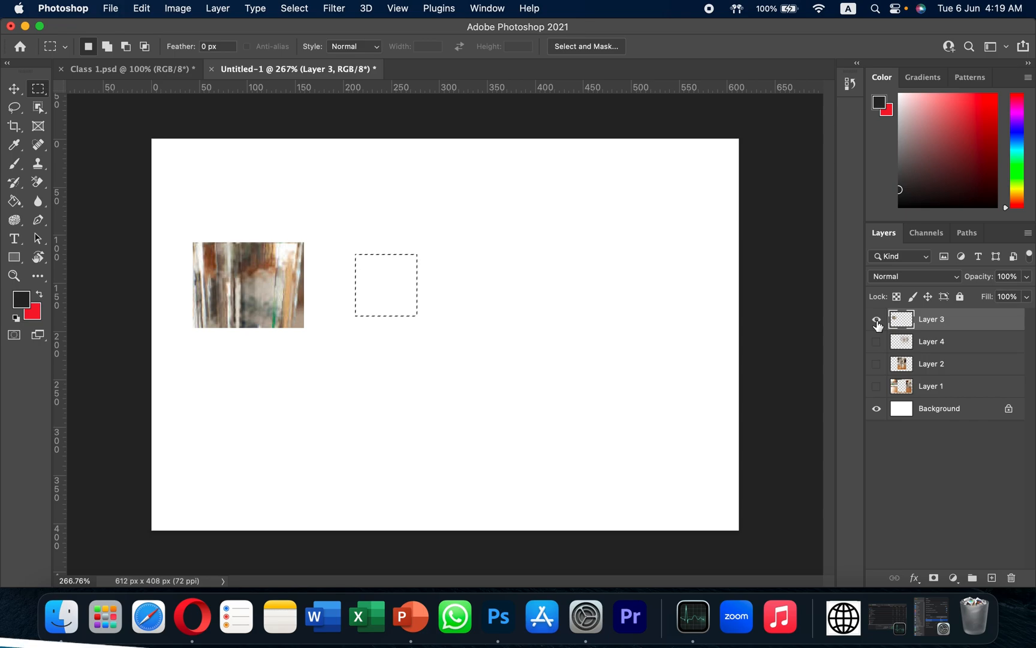
{"action": "left_click", "coordinate": [877, 324]}
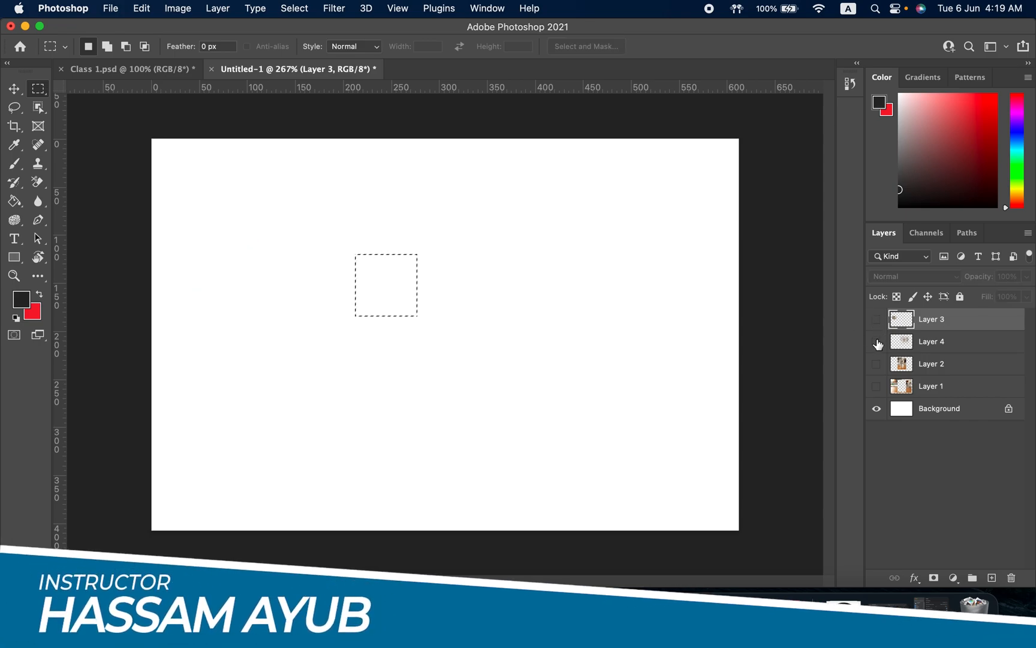
{"action": "left_click", "coordinate": [877, 321]}
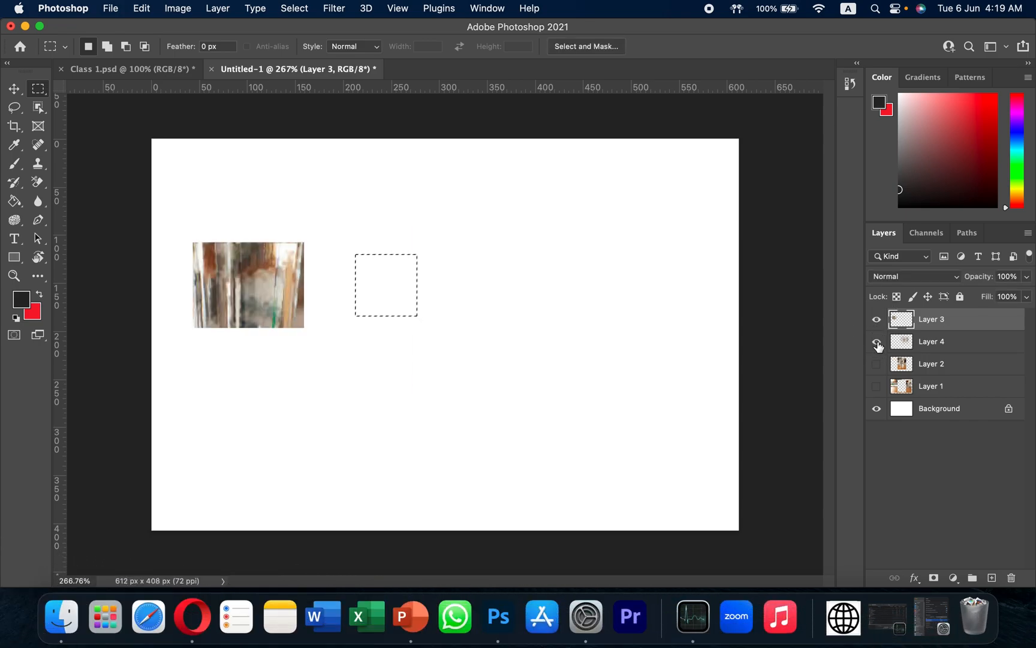
{"action": "left_click", "coordinate": [877, 342]}
{"action": "left_click", "coordinate": [876, 364]}
{"action": "left_click", "coordinate": [877, 386]}
{"action": "left_click", "coordinate": [876, 387]}
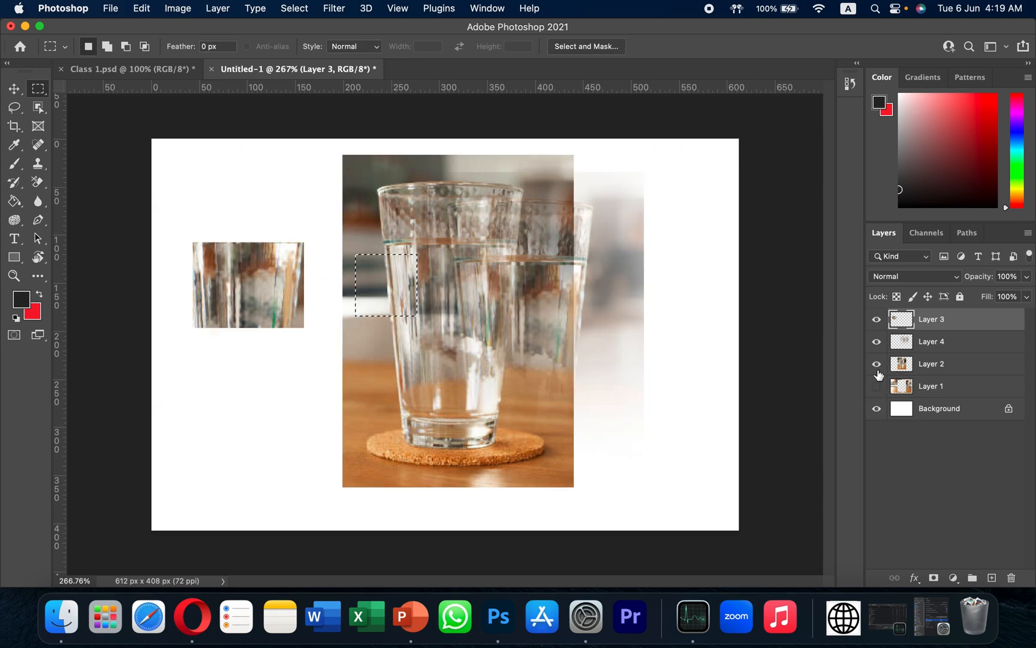
{"action": "left_click", "coordinate": [876, 364]}
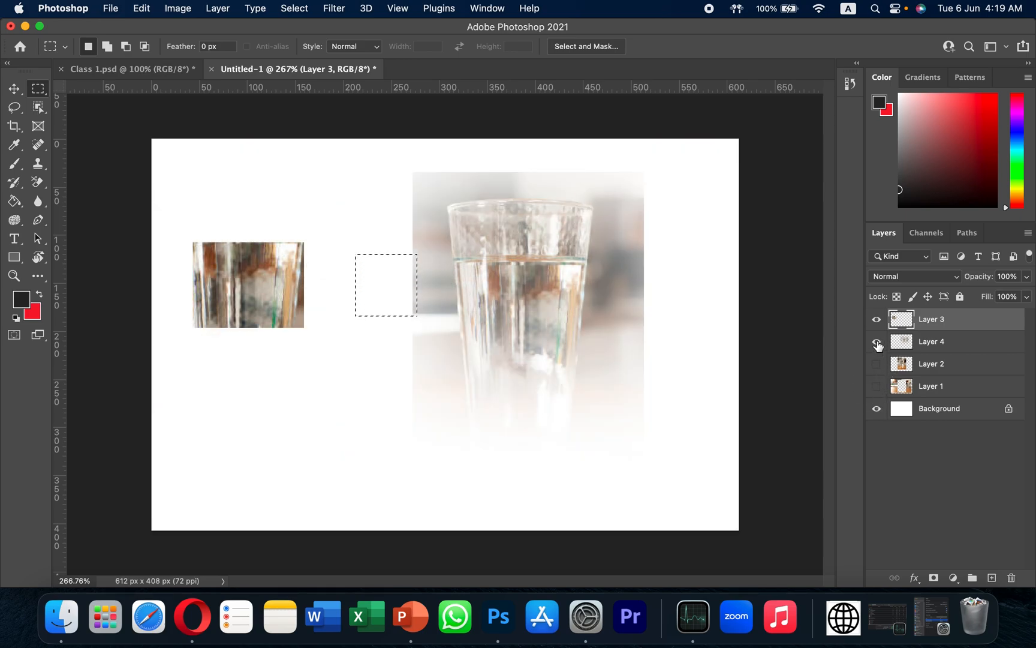
Hide Layers 4 and 3 to leave only the white Background showing, and clear the square selection
{"action": "left_click", "coordinate": [876, 342]}
{"action": "left_click", "coordinate": [877, 320]}
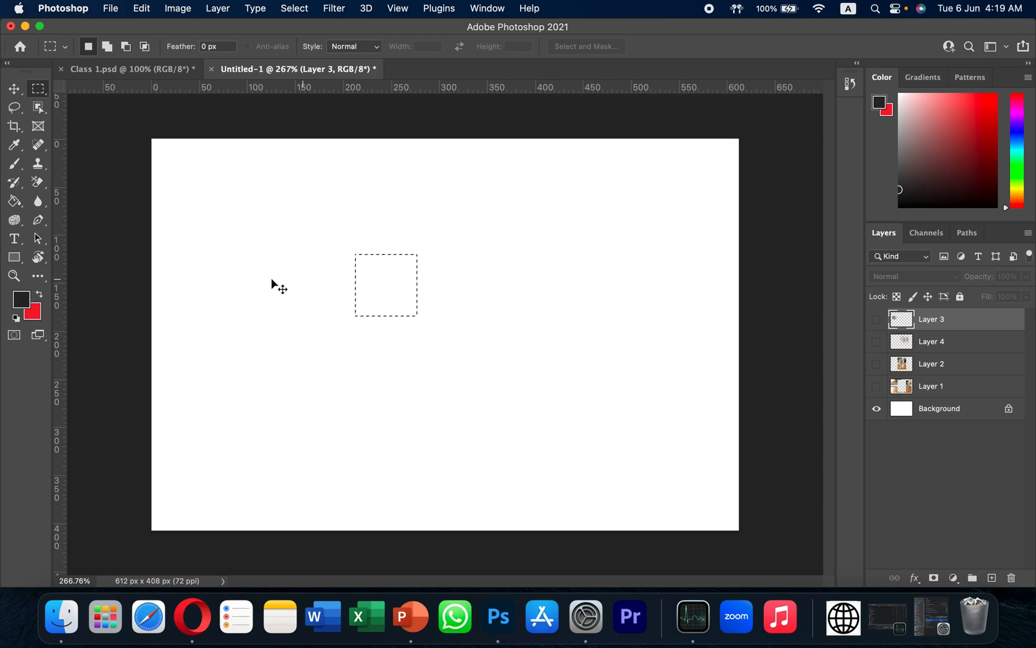
{"action": "key", "text": "super+d"}
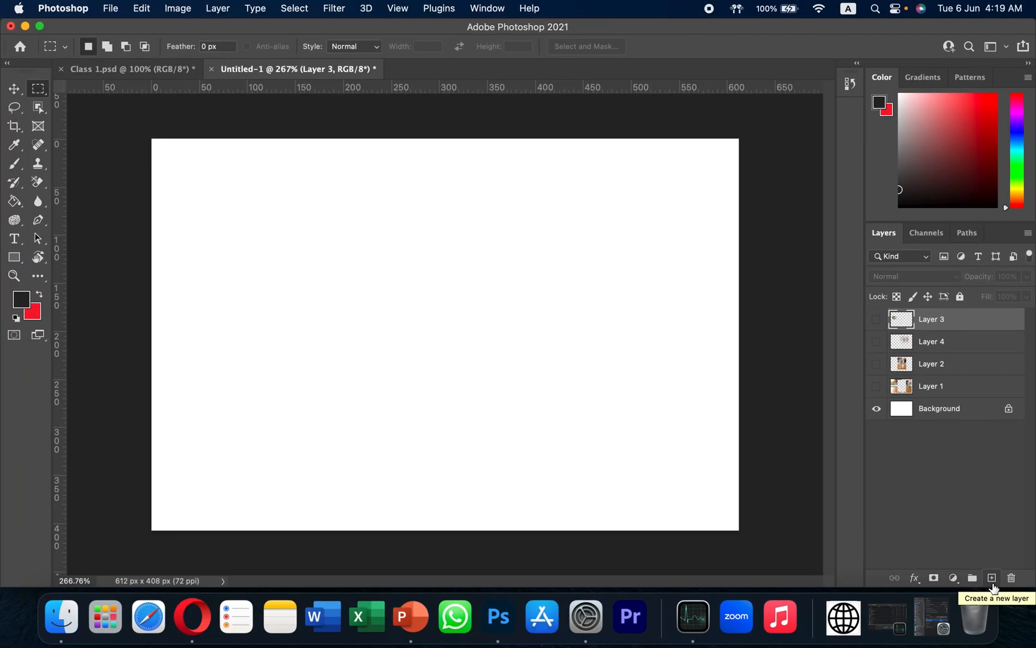
Add a new empty layer above Layer 3, and make Layer 3 the active layer
{"action": "left_click", "coordinate": [989, 578]}
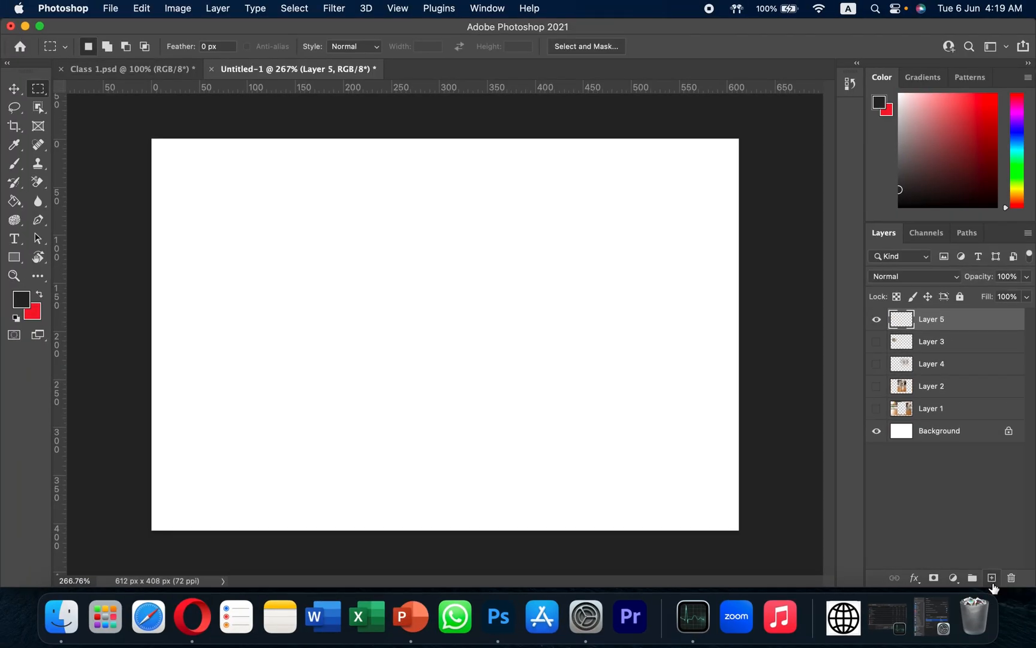
{"action": "mouse_move", "coordinate": [940, 337]}
{"action": "left_mouse_down"}
{"action": "mouse_move", "coordinate": [940, 370]}
{"action": "mouse_move", "coordinate": [941, 349]}
{"action": "left_mouse_up"}
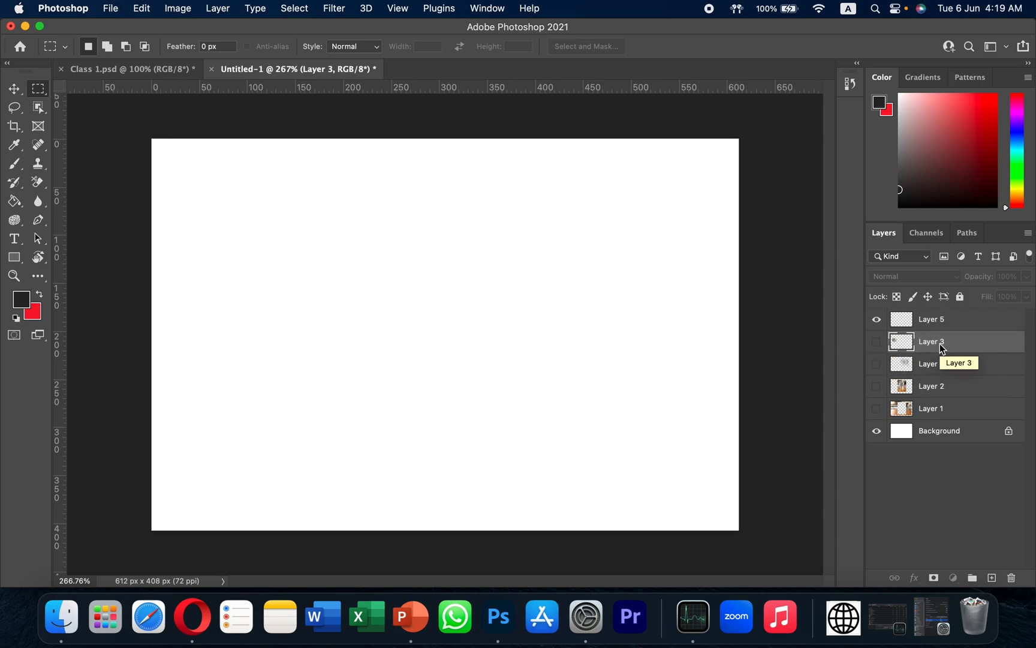